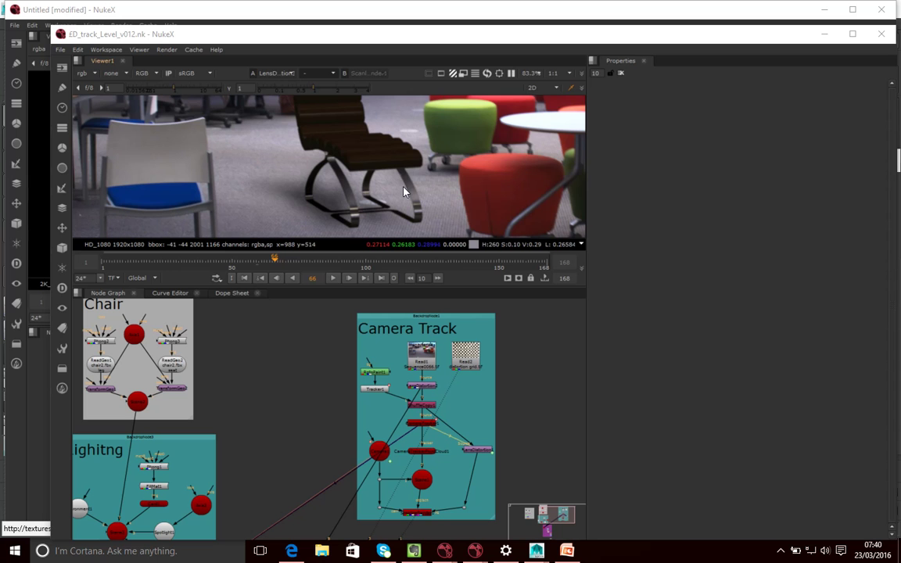
# - Maximize the £D_track_Level_v012.nk window and widen the viewer and node graph area against the properties area
pyautogui.scroll(-2, 400, 185)
pyautogui.scroll(-1, 396, 170)
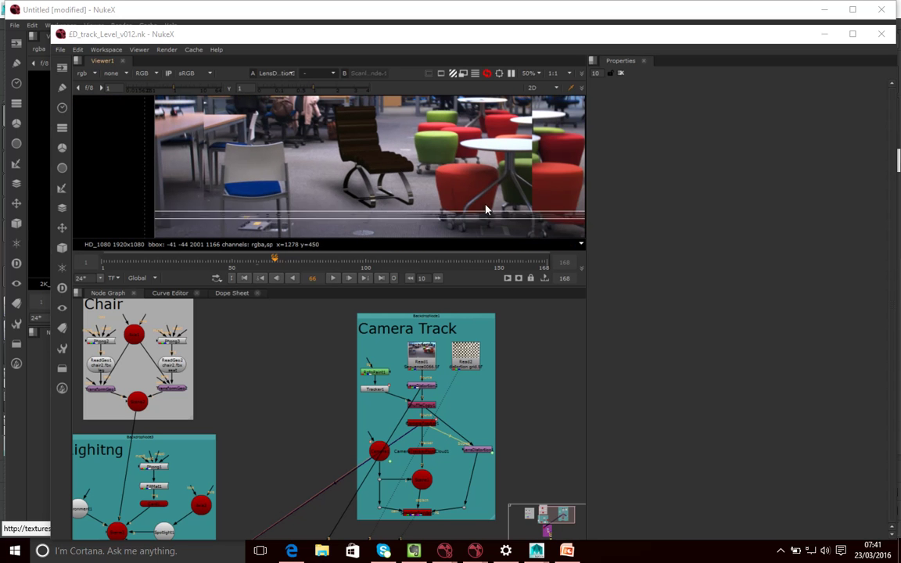
pyautogui.moveTo(686, 40); pyautogui.dragTo(612, 32)
pyautogui.click(779, 26)
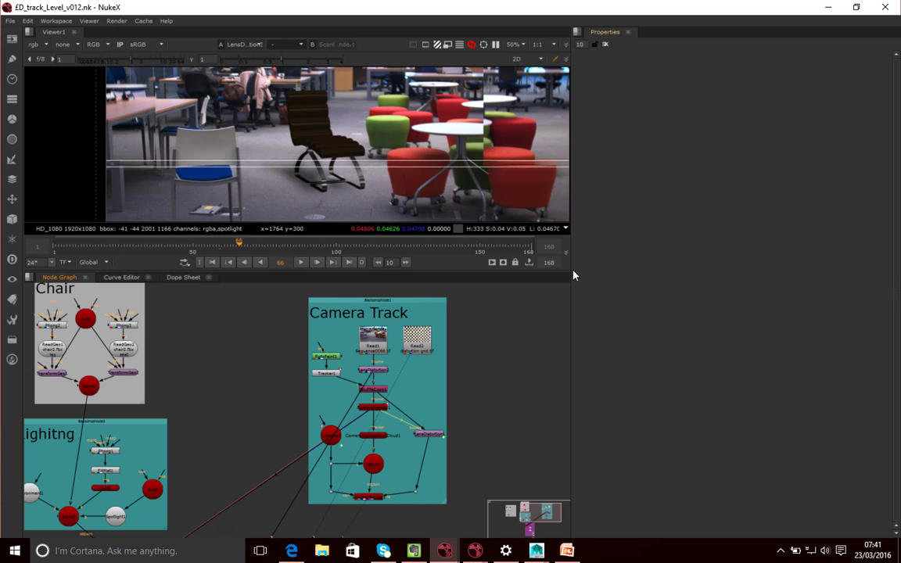
pyautogui.moveTo(570, 267); pyautogui.dragTo(609, 266)
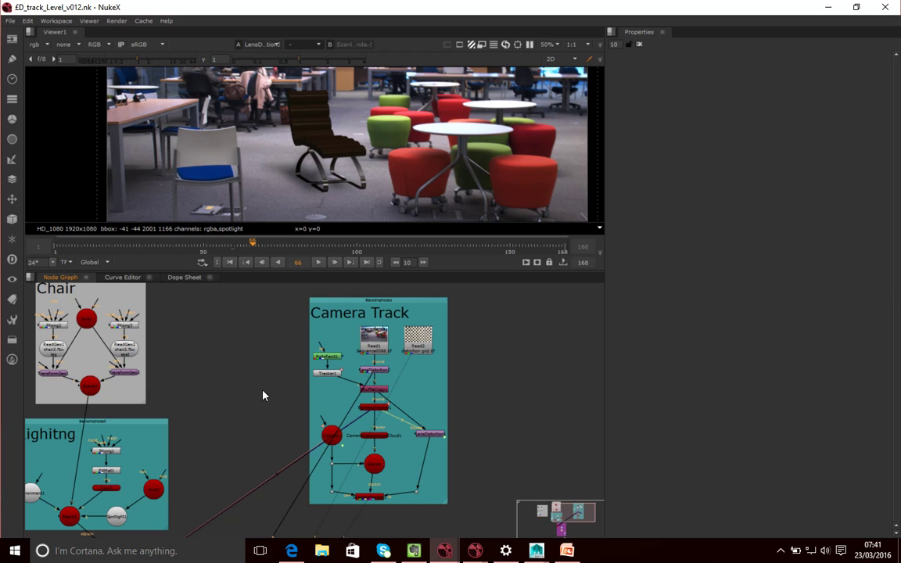
# - Display the shot2 - cropped.hdr read node from the environment light group in the viewer, with the mirror ball image zoomed out
pyautogui.moveTo(260, 397); pyautogui.dragTo(449, 387, button='middle')
pyautogui.scroll(4, 375, 360)
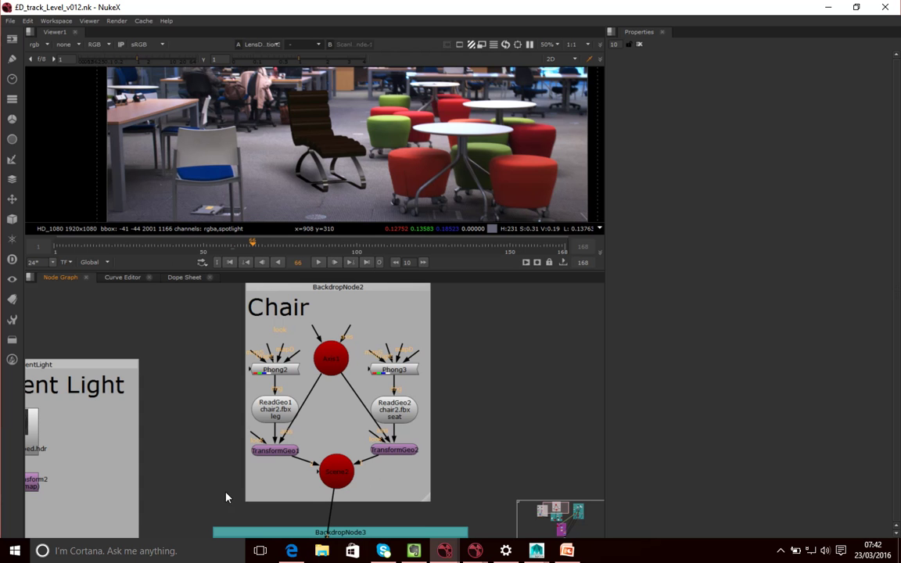
pyautogui.moveTo(215, 480); pyautogui.dragTo(454, 395, button='middle')
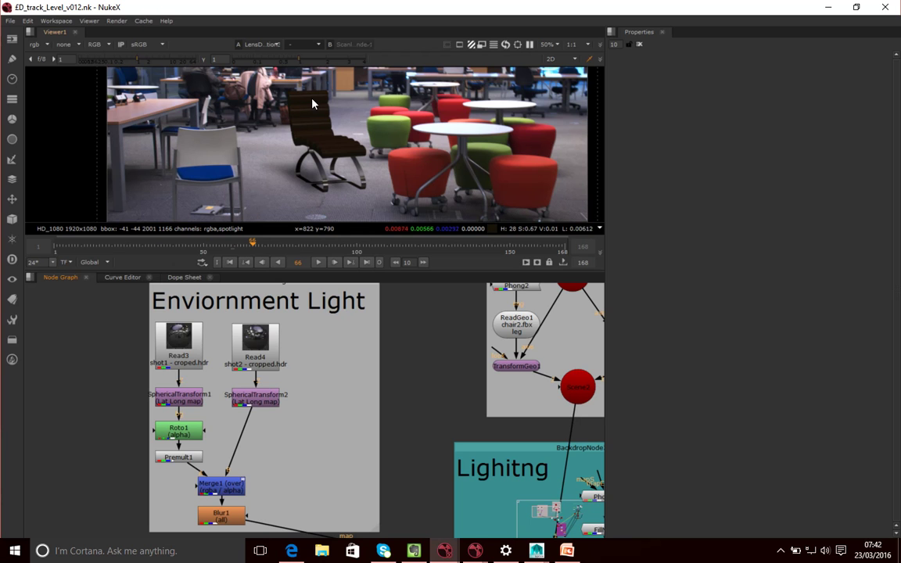
pyautogui.click(272, 359)
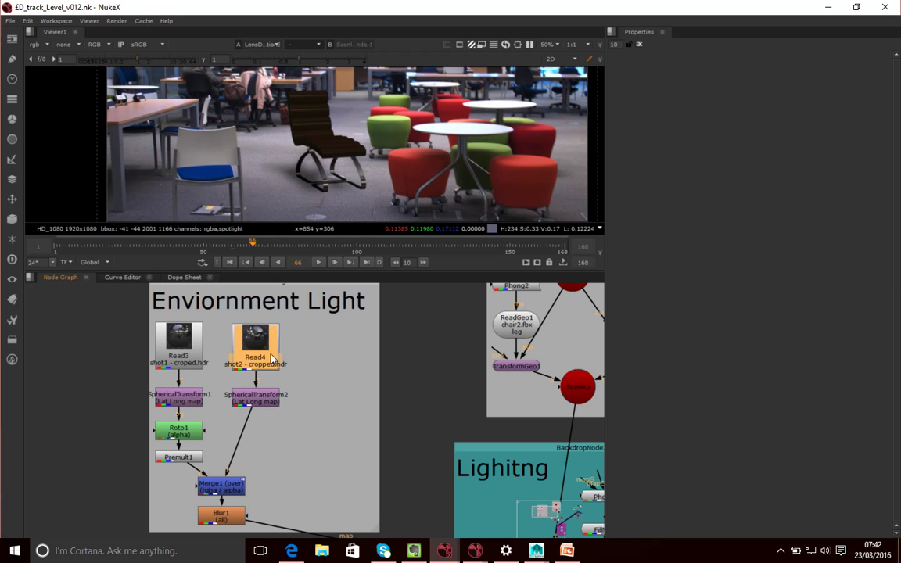
pyautogui.press('1')
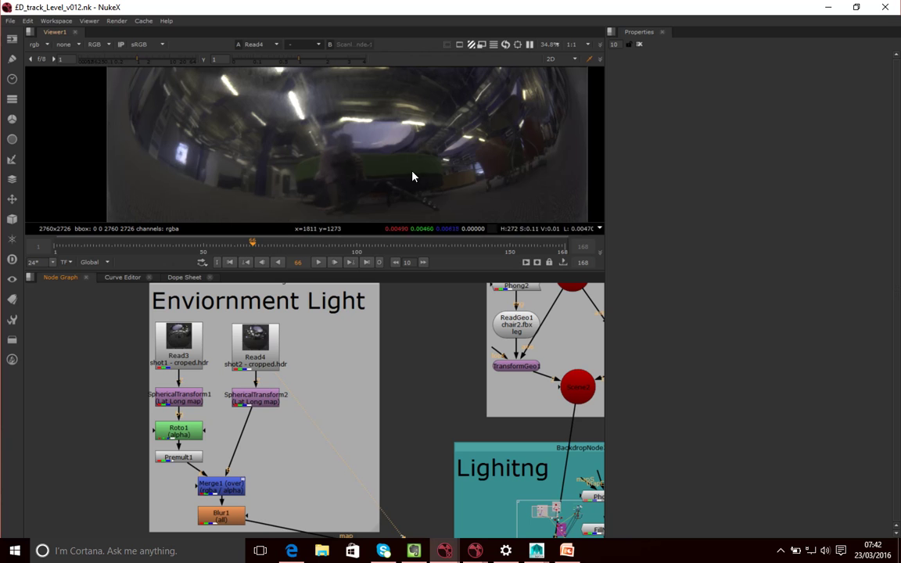
pyautogui.click(273, 362)
pyautogui.click(284, 377)
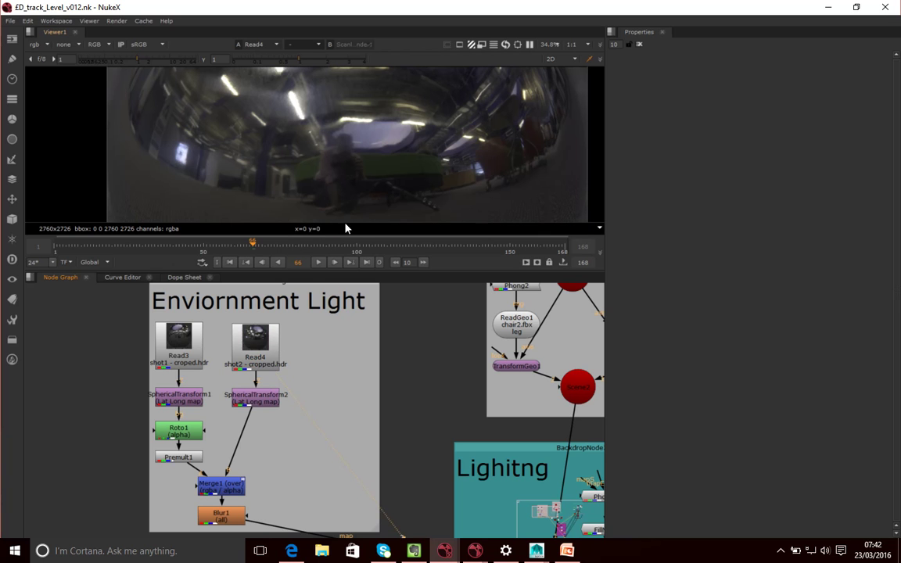
pyautogui.scroll(-5, 388, 165)
pyautogui.scroll(1, 400, 178)
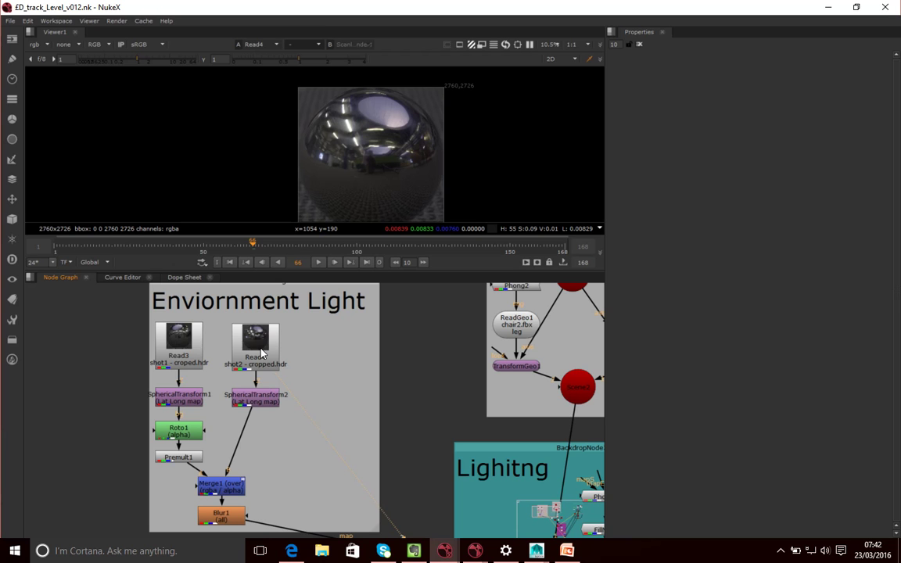
# - Open the properties of the shot1 - croped.hdr read node and display its mirror ball image in the viewer
pyautogui.click(182, 332)
pyautogui.doubleClick(168, 322)
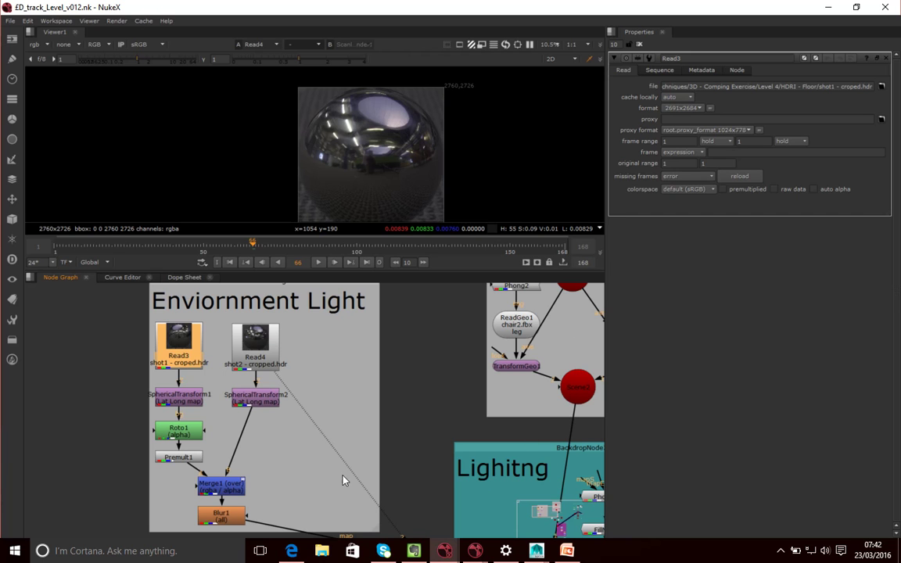
pyautogui.click(301, 452)
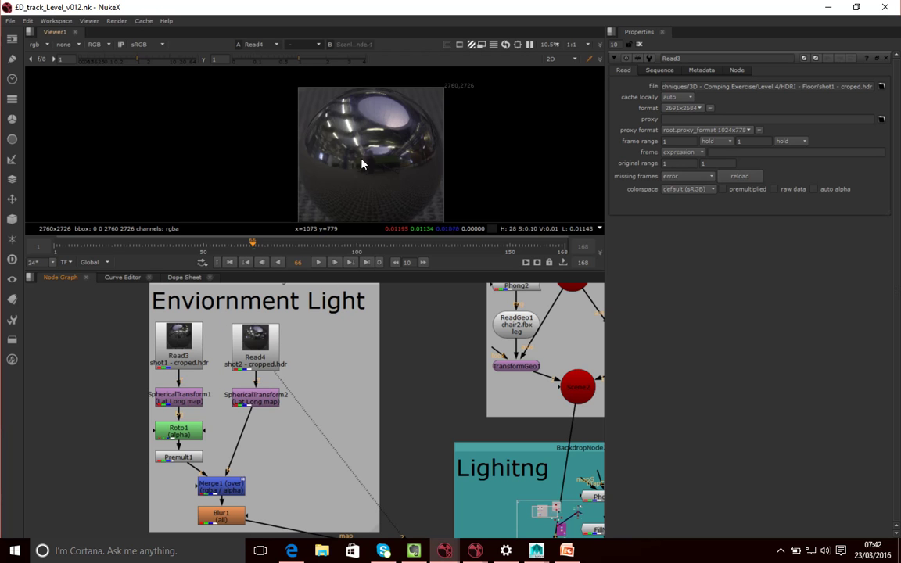
pyautogui.click(182, 350)
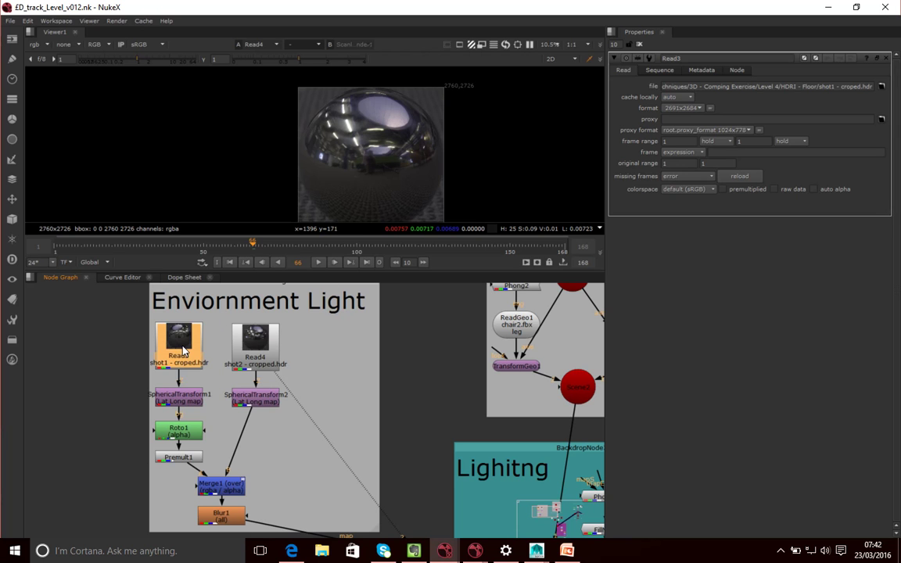
pyautogui.press('1')
pyautogui.click(338, 380)
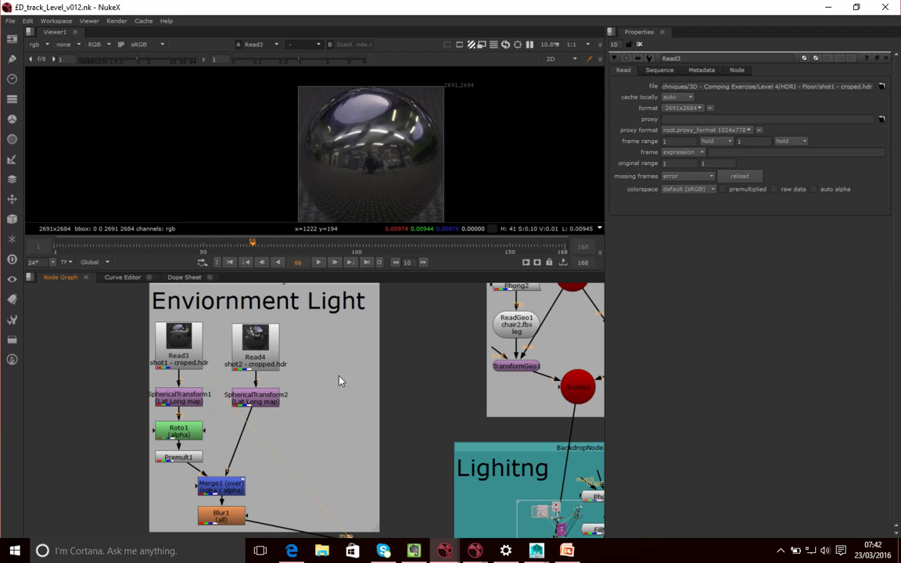
# - Display the Merge1 output of the two lat-long environment maps in the viewer
pyautogui.click(221, 486)
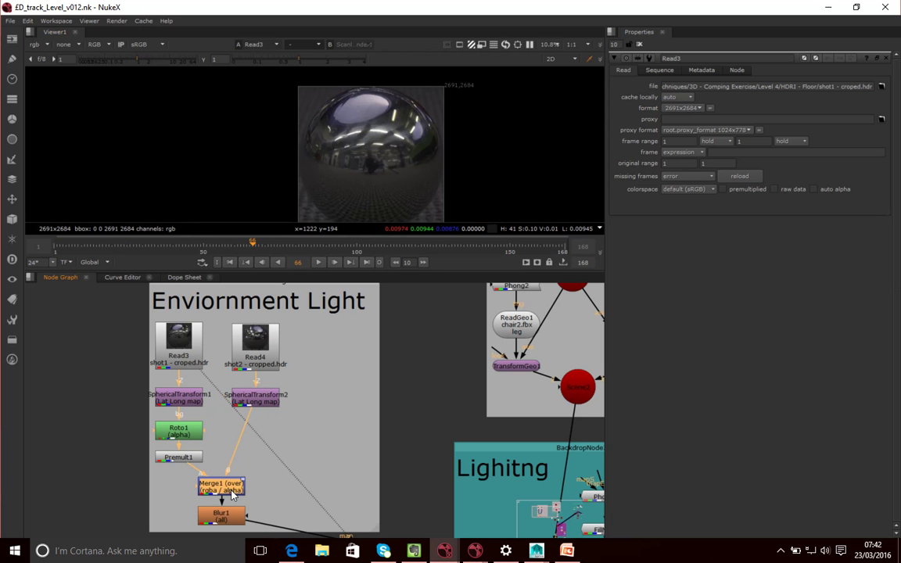
pyautogui.press('1')
pyautogui.scroll(3, 378, 169)
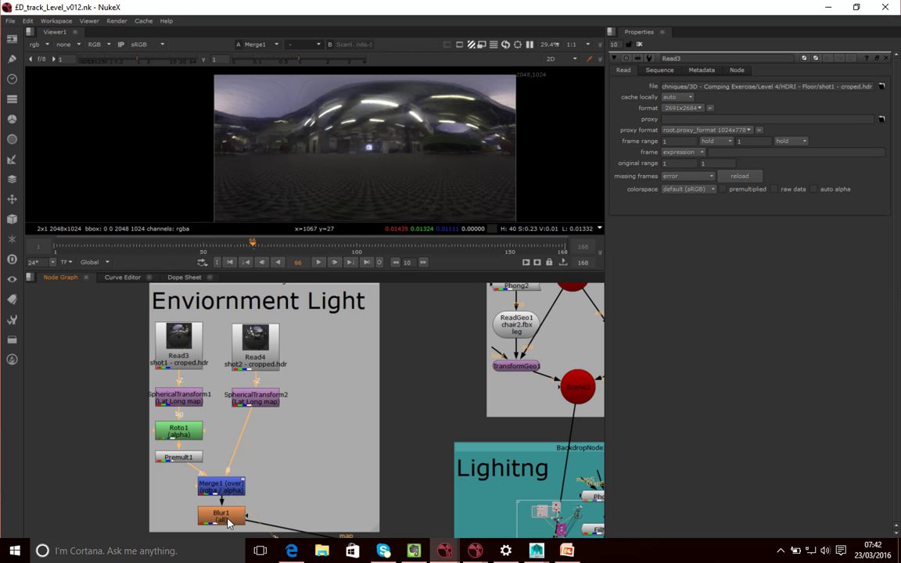
# - Display the final composite in the viewer from the LensDistortion3 node at the end of the Composite and Grade group
pyautogui.moveTo(402, 501); pyautogui.dragTo(307, 373, button='middle')
pyautogui.moveTo(443, 415); pyautogui.dragTo(311, 396, button='middle')
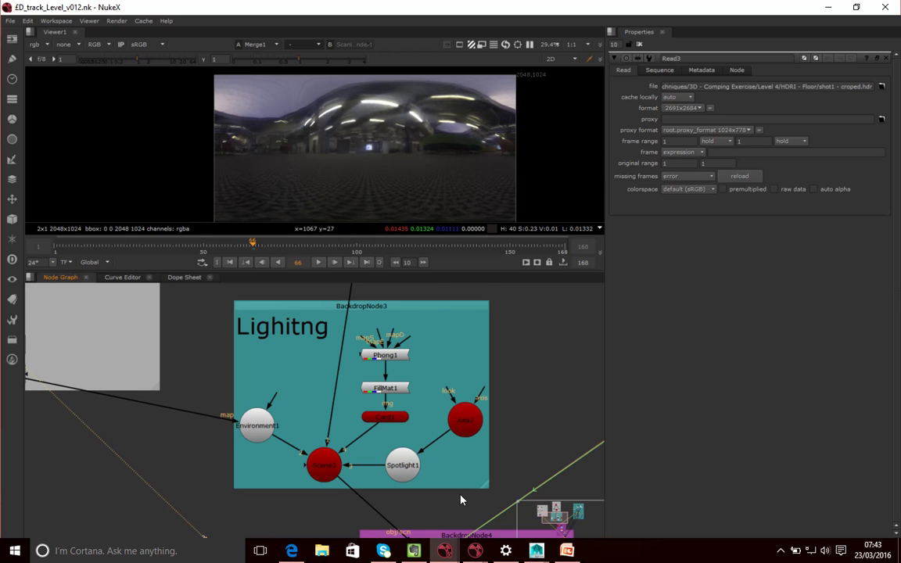
pyautogui.moveTo(461, 495); pyautogui.dragTo(432, 324, button='middle')
pyautogui.moveTo(444, 430); pyautogui.dragTo(405, 303, button='middle')
pyautogui.moveTo(461, 470); pyautogui.dragTo(359, 376, button='middle')
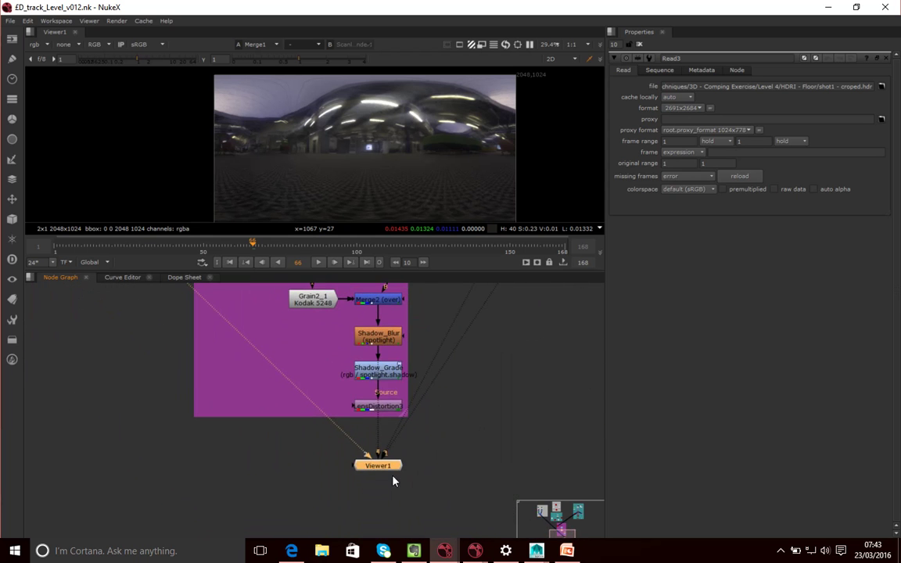
pyautogui.click(380, 406)
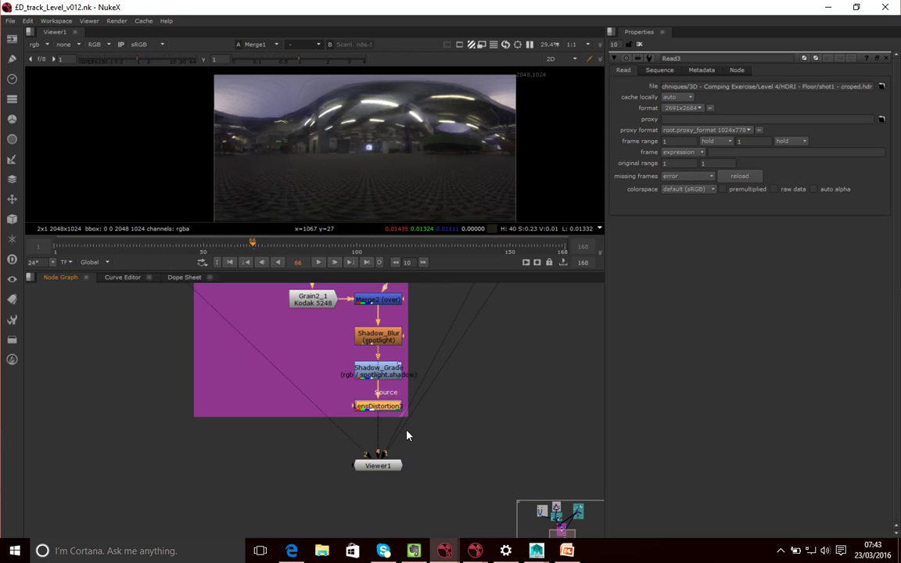
pyautogui.press('2')
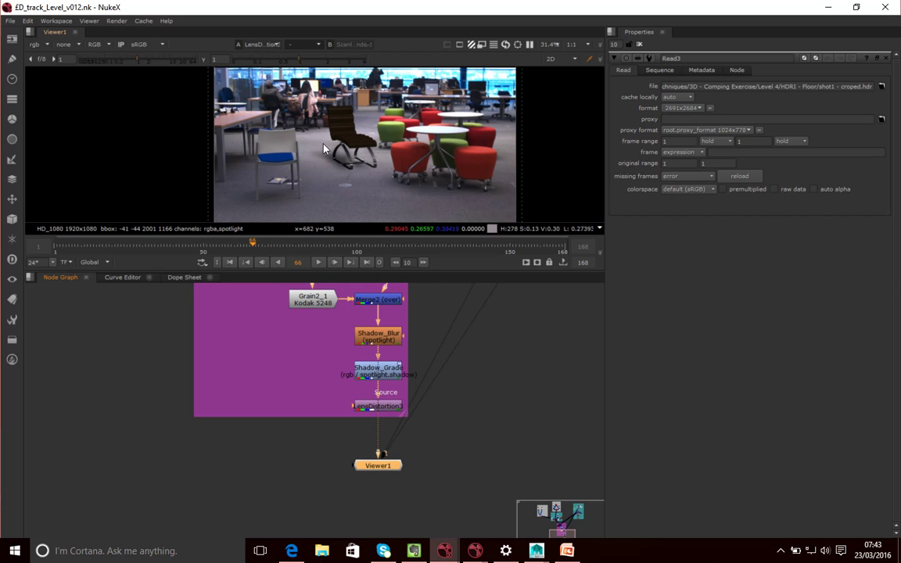
# - Examine how the chair, environment map, spotlight and camera nodes feed the scene and the Composite and Grade group
pyautogui.moveTo(269, 296); pyautogui.dragTo(294, 419, button='middle')
pyautogui.moveTo(305, 332); pyautogui.dragTo(314, 482, button='middle')
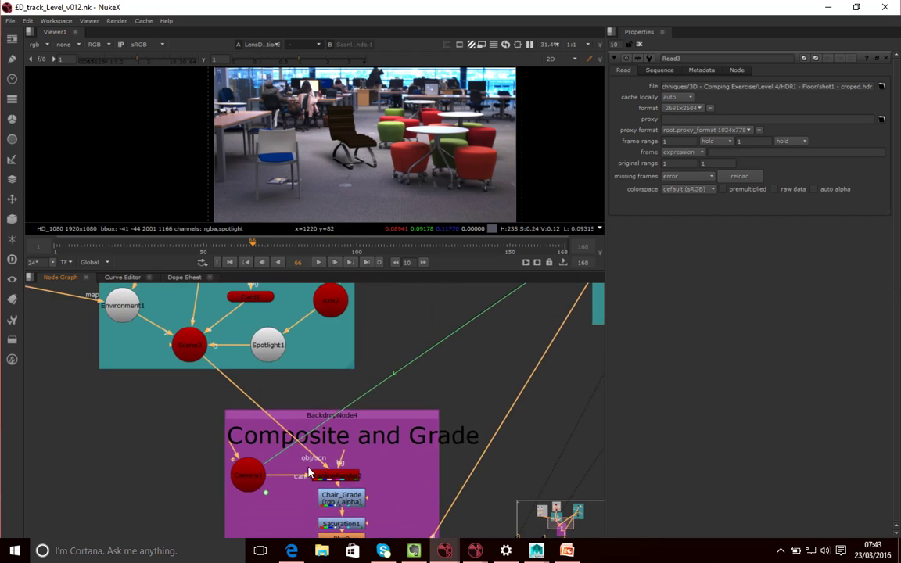
pyautogui.moveTo(341, 332); pyautogui.dragTo(313, 502, button='middle')
pyautogui.moveTo(394, 341); pyautogui.dragTo(554, 282, button='middle')
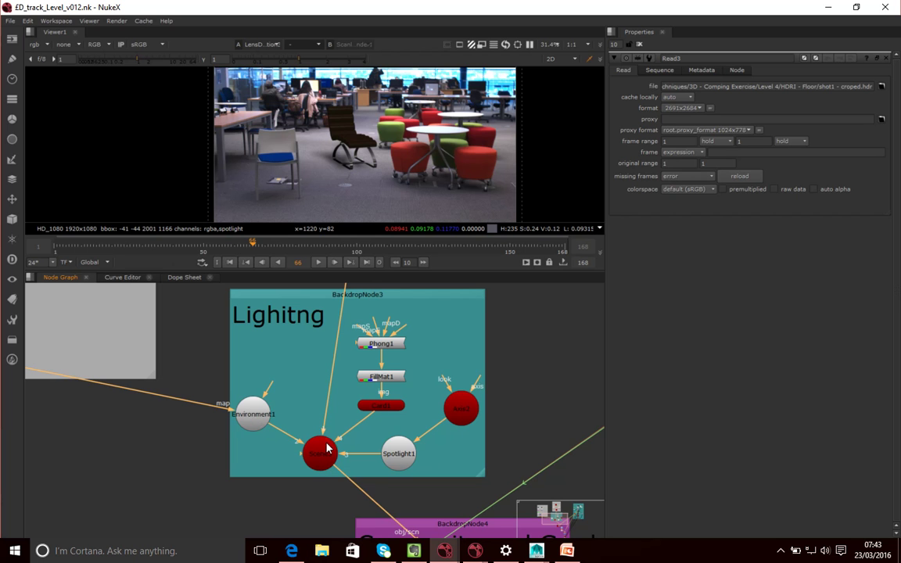
pyautogui.moveTo(328, 446); pyautogui.dragTo(348, 455, button='middle')
pyautogui.scroll(-1, 366, 411)
pyautogui.moveTo(409, 332); pyautogui.dragTo(428, 374, button='middle')
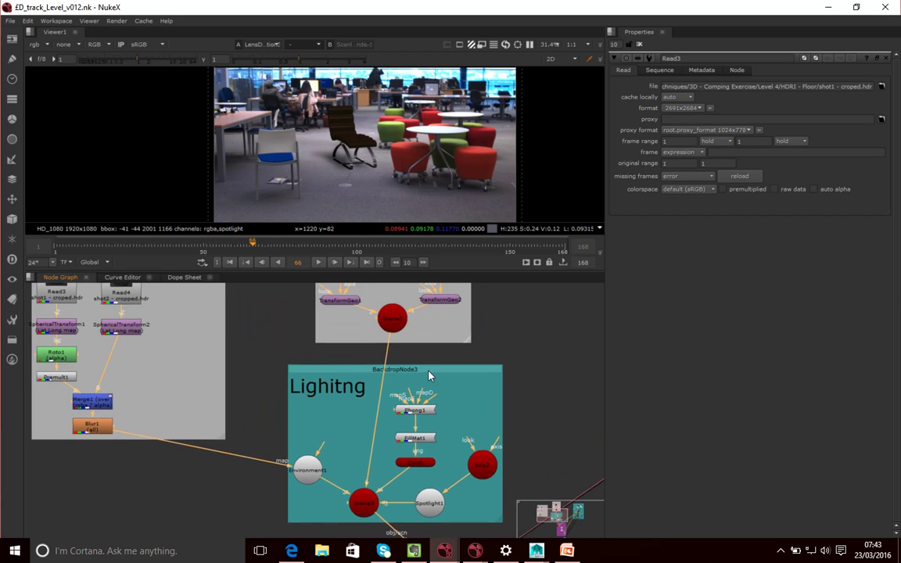
pyautogui.moveTo(386, 428); pyautogui.dragTo(384, 416, button='middle')
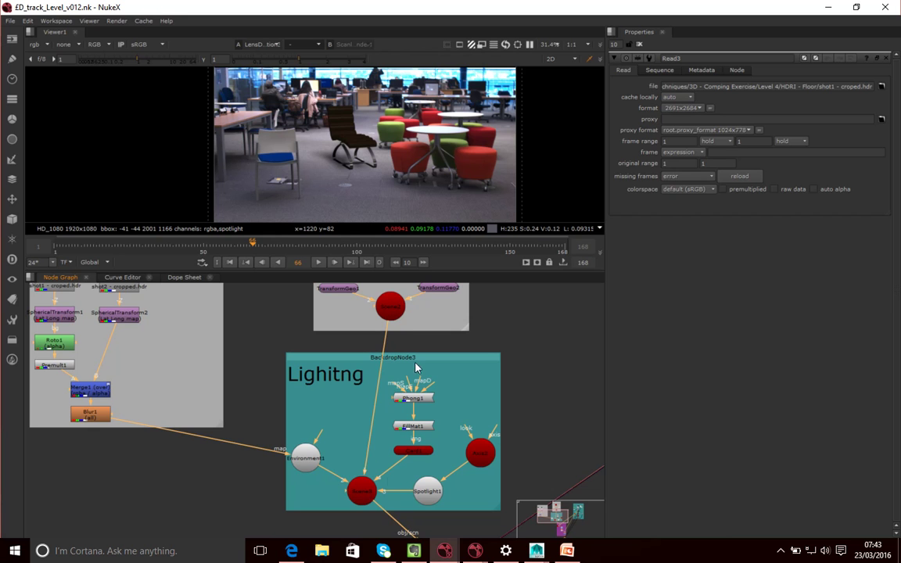
pyautogui.moveTo(464, 495); pyautogui.dragTo(332, 407, button='middle')
pyautogui.moveTo(423, 467); pyautogui.dragTo(364, 374, button='middle')
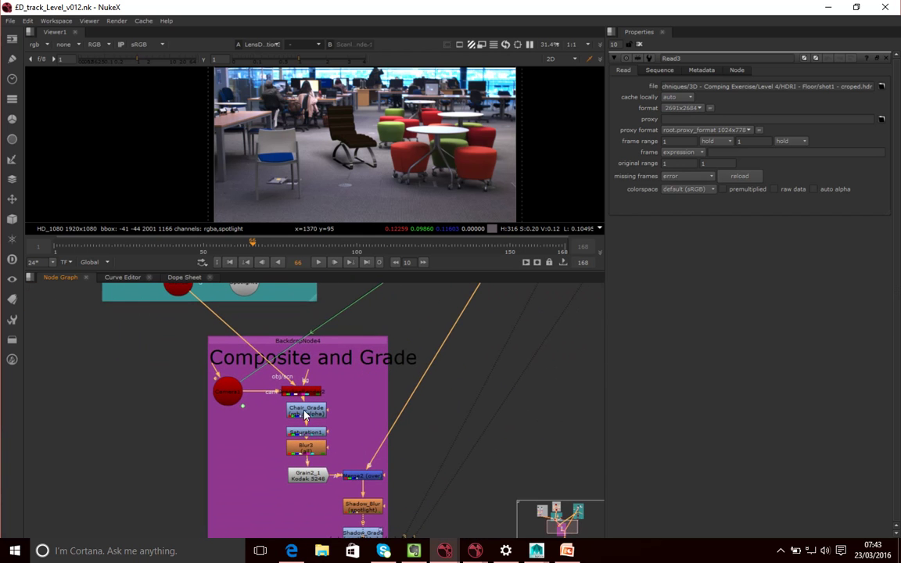
pyautogui.moveTo(350, 421); pyautogui.dragTo(362, 434, button='middle')
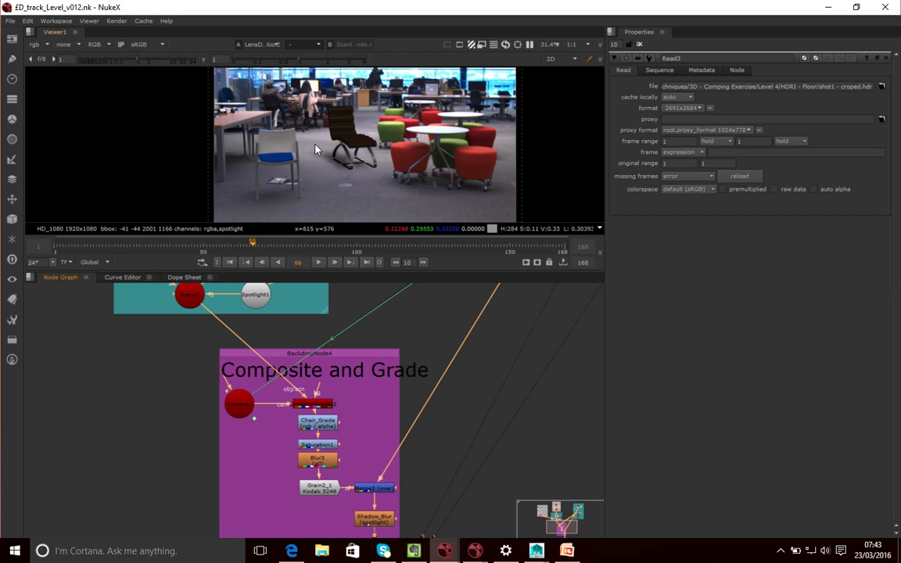
pyautogui.moveTo(422, 330); pyautogui.dragTo(406, 354, button='middle')
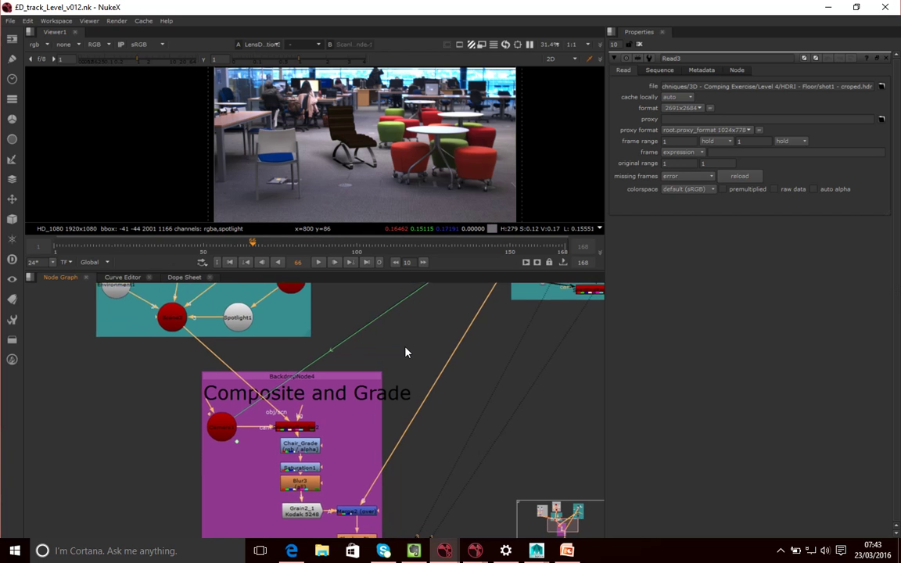
# - Move the Camera1 node upward in the Camera Track group and trace its link to the camera in the Composite and Grade group
pyautogui.moveTo(405, 357); pyautogui.dragTo(318, 460, button='middle')
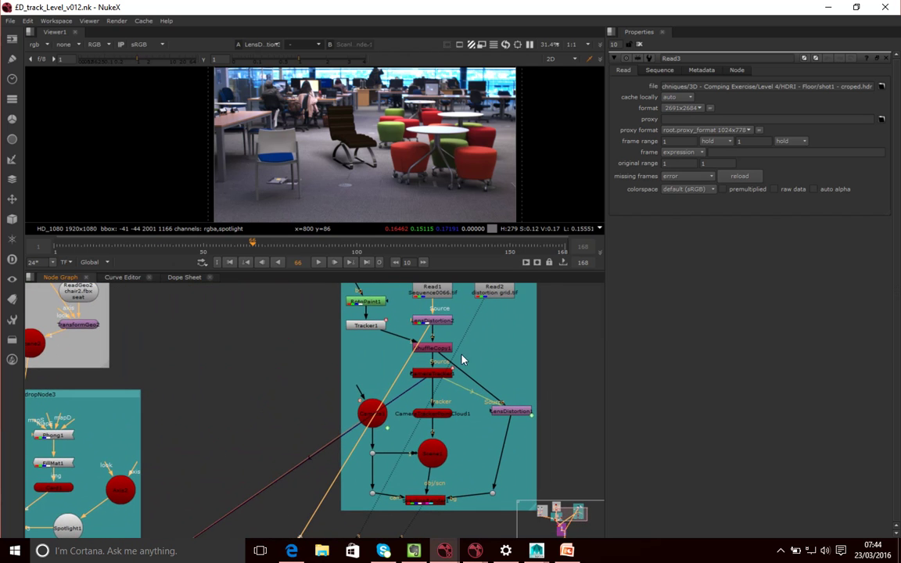
pyautogui.moveTo(365, 407); pyautogui.dragTo(367, 365)
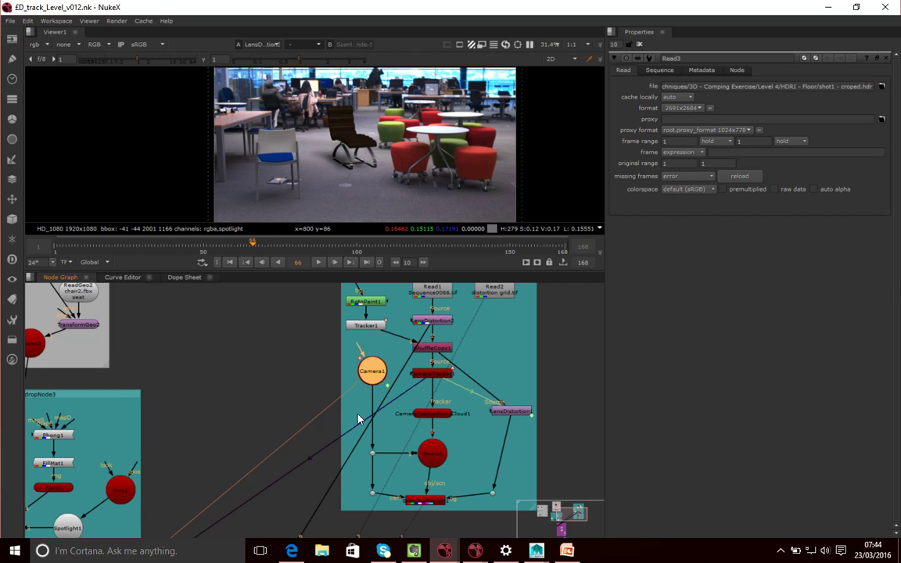
pyautogui.moveTo(348, 479); pyautogui.dragTo(525, 319, button='middle')
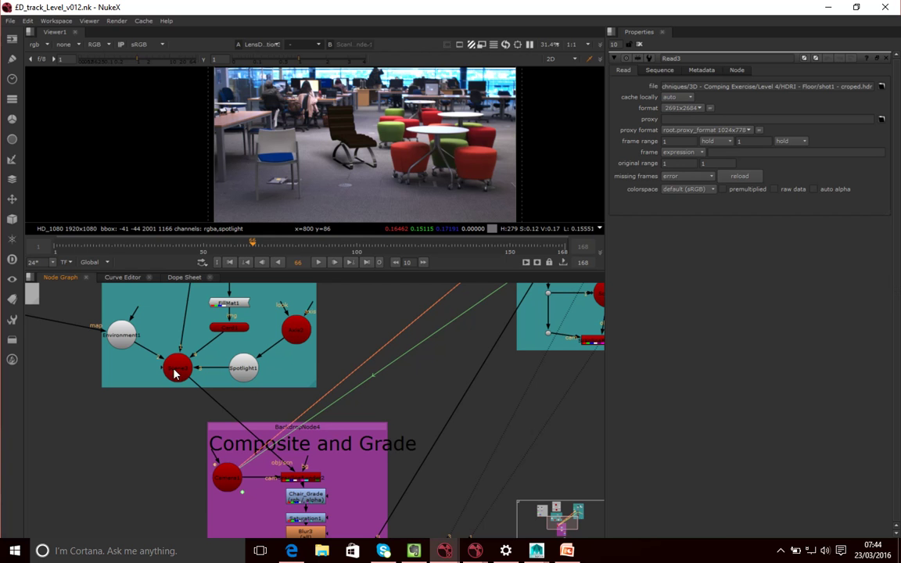
pyautogui.moveTo(450, 362); pyautogui.dragTo(420, 401, button='middle')
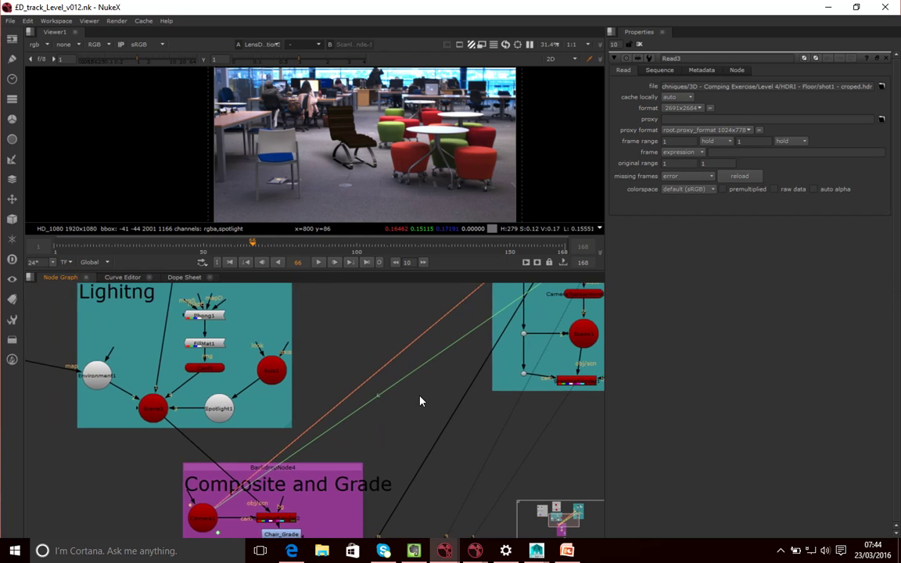
pyautogui.scroll(-2, 420, 400)
pyautogui.moveTo(467, 383); pyautogui.dragTo(460, 407, button='middle')
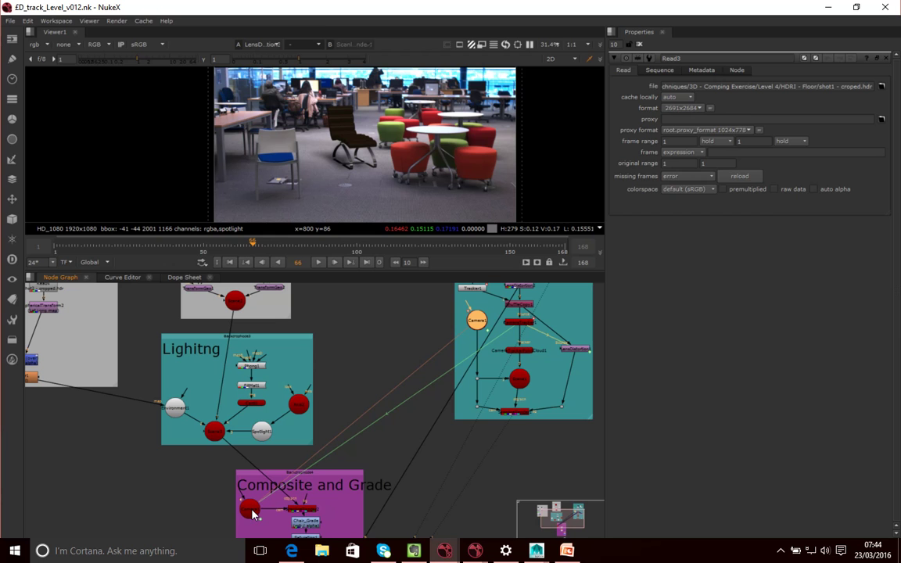
pyautogui.rightClick(477, 323)
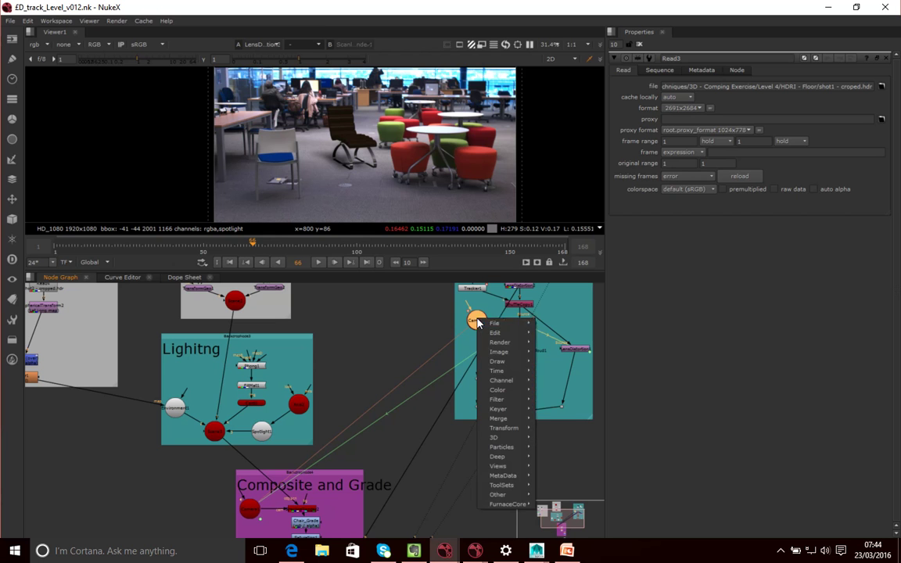
pyautogui.moveTo(480, 323)
pyautogui.click(436, 331)
pyautogui.rightClick(467, 319)
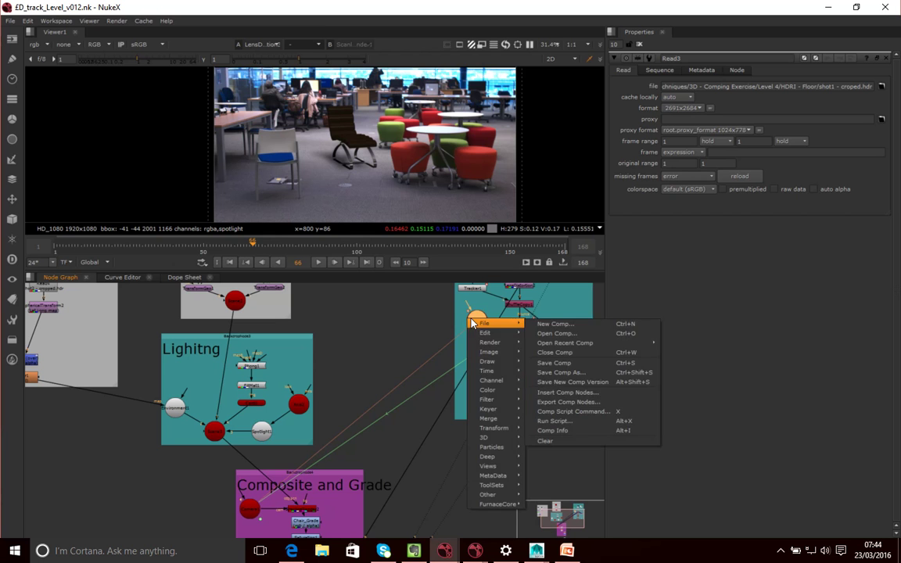
pyautogui.moveTo(494, 341)
pyautogui.moveTo(502, 320)
pyautogui.click(416, 333)
# - Inspect the Camera1 node in the Camera Track group and its linked copy in the Composite and Grade group
pyautogui.scroll(4, 417, 331)
pyautogui.moveTo(513, 325); pyautogui.dragTo(431, 341, button='middle')
pyautogui.click(480, 333)
pyautogui.rightClick(480, 335)
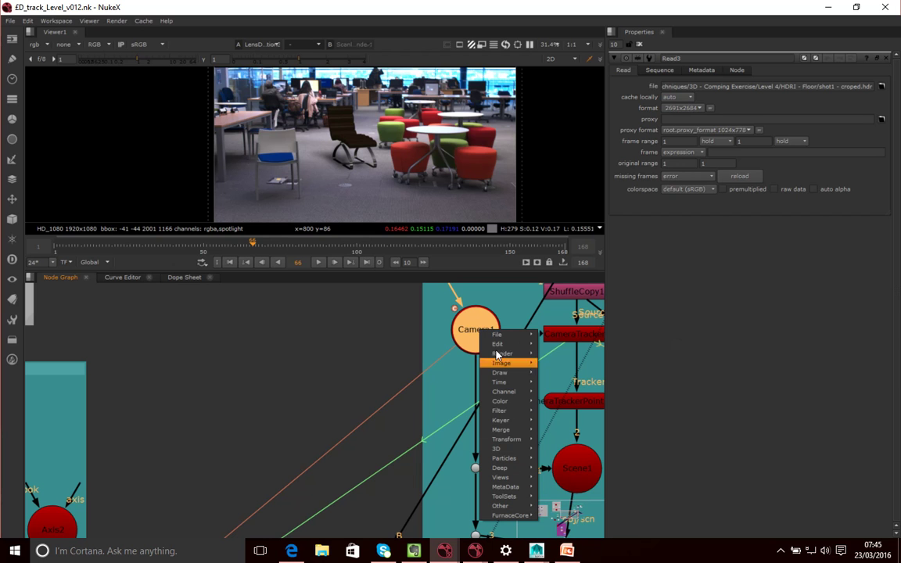
pyautogui.moveTo(493, 333)
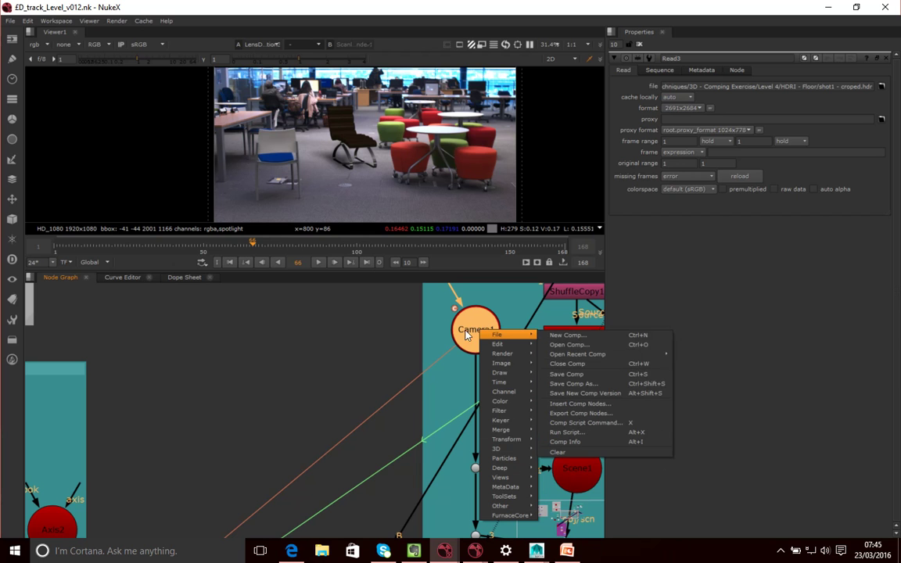
pyautogui.click(390, 328)
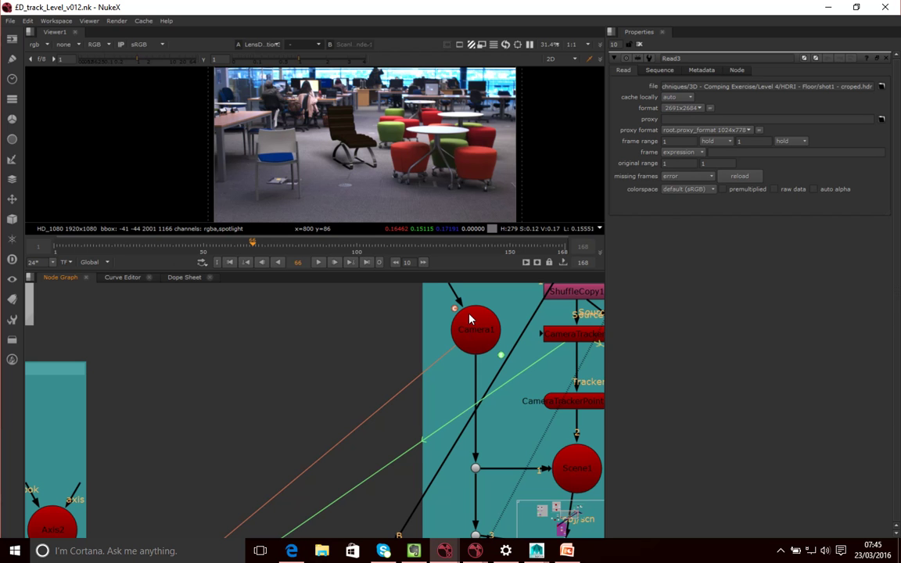
pyautogui.moveTo(374, 438); pyautogui.dragTo(460, 334, button='middle')
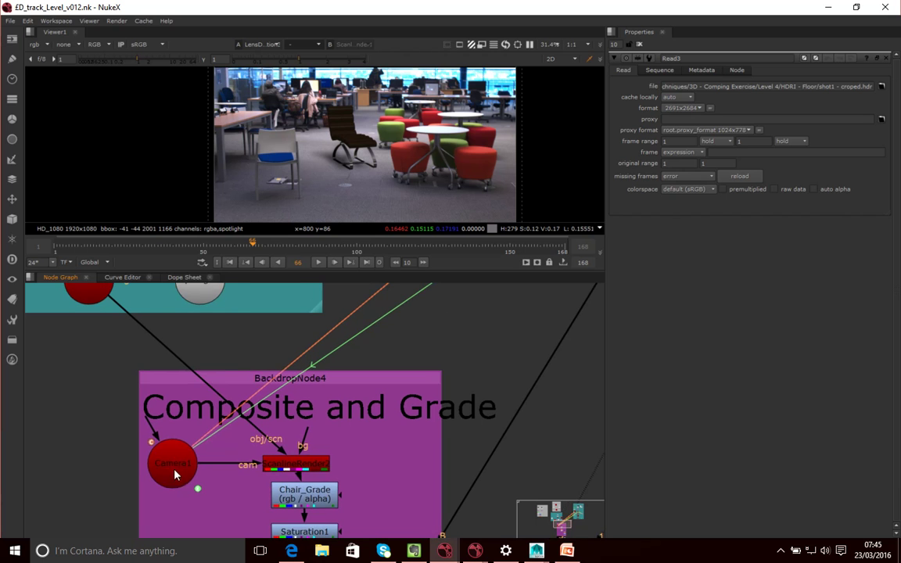
pyautogui.rightClick(178, 452)
pyautogui.click(407, 368)
# - Trace the link between the two Camera1 nodes and the camera feed into the scanline render of the Composite and Grade group
pyautogui.moveTo(486, 292); pyautogui.dragTo(400, 497, button='middle')
pyautogui.scroll(-3, 430, 371)
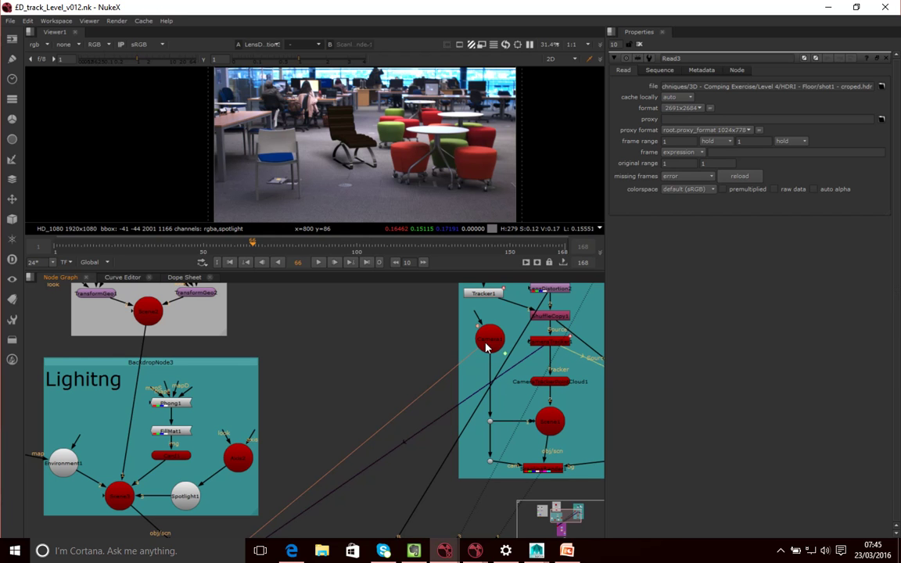
pyautogui.moveTo(346, 526); pyautogui.dragTo(446, 351, button='middle')
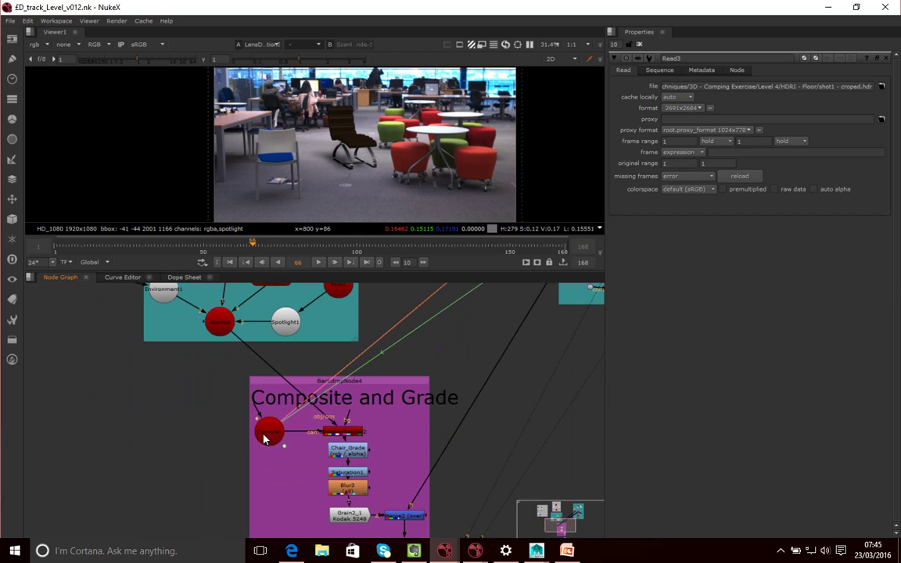
pyautogui.moveTo(395, 408); pyautogui.dragTo(370, 447, button='middle')
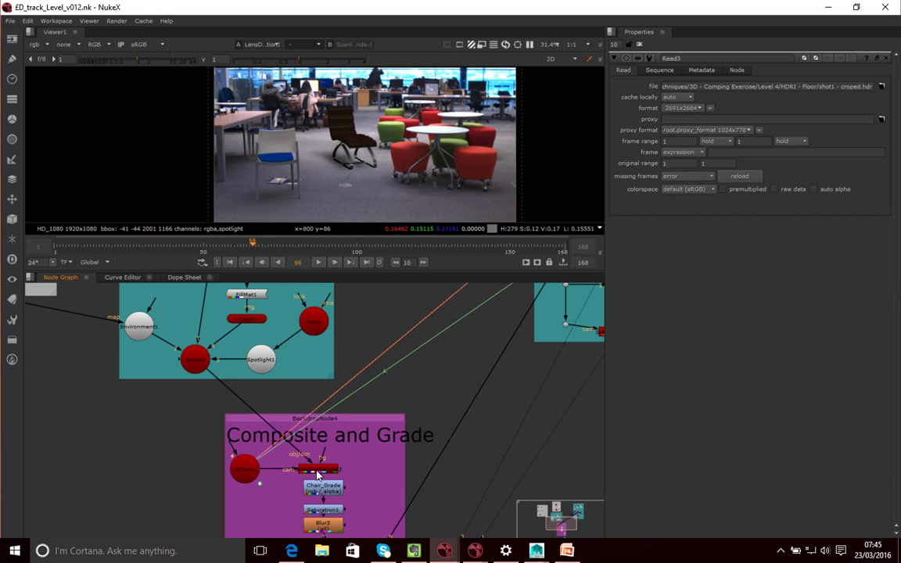
pyautogui.moveTo(520, 367); pyautogui.dragTo(450, 406, button='middle')
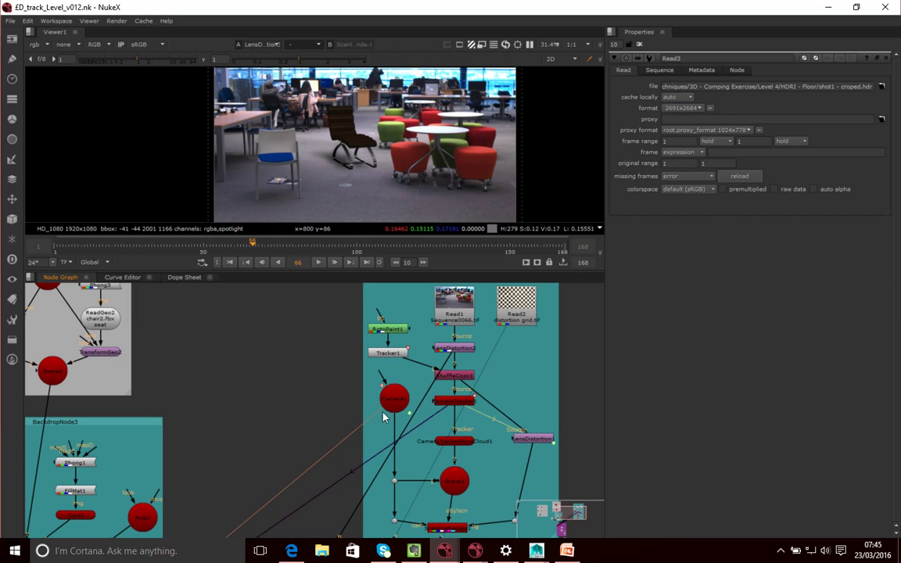
pyautogui.moveTo(338, 419); pyautogui.dragTo(394, 285, button='middle')
pyautogui.moveTo(331, 455); pyautogui.dragTo(421, 336, button='middle')
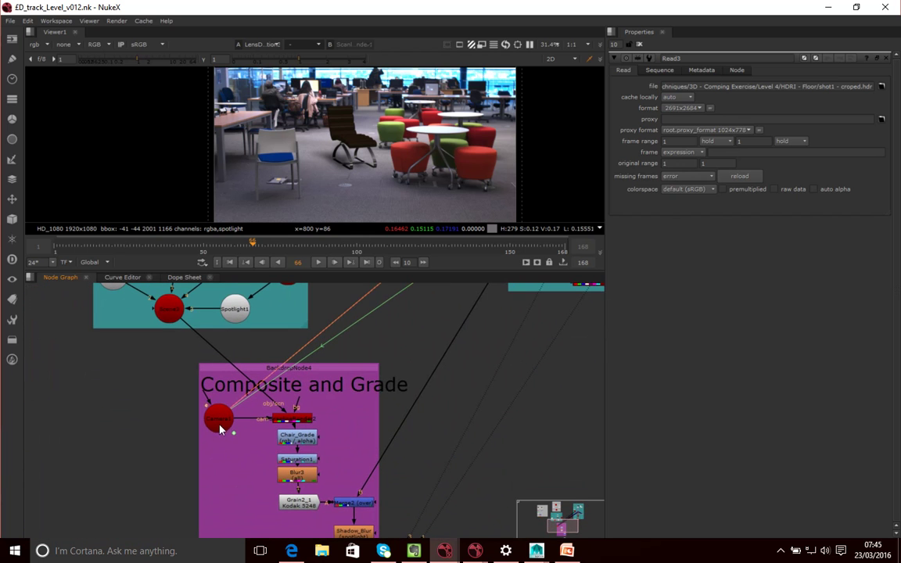
pyautogui.scroll(2, 297, 449)
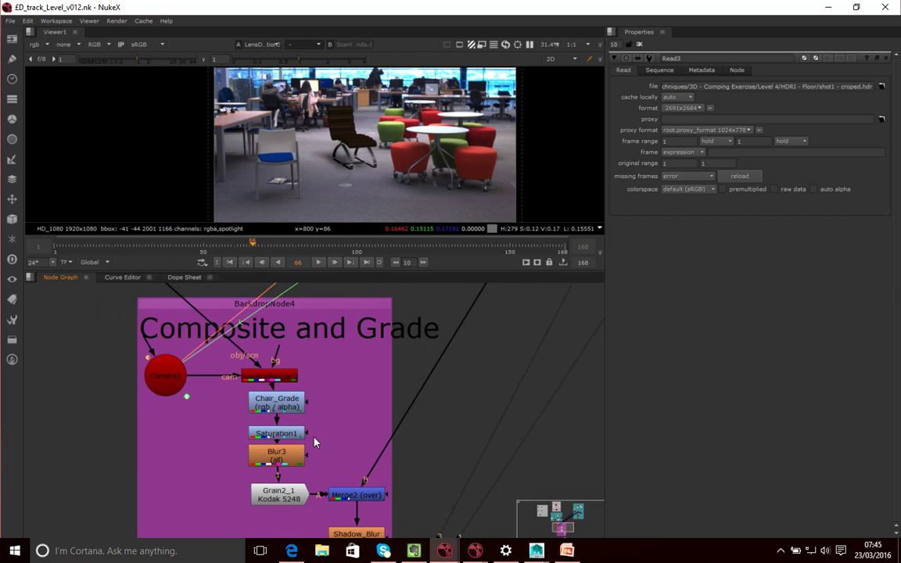
pyautogui.moveTo(321, 435); pyautogui.dragTo(367, 435, button='middle')
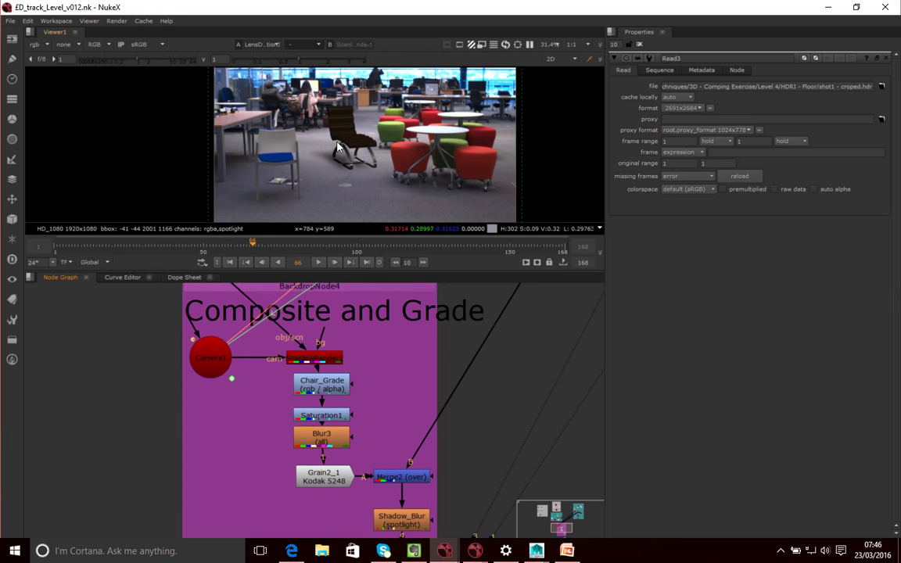
# - Select the Merge2 node and trace its background input back to LensDistortion2 in the Camera Track group
pyautogui.click(399, 474)
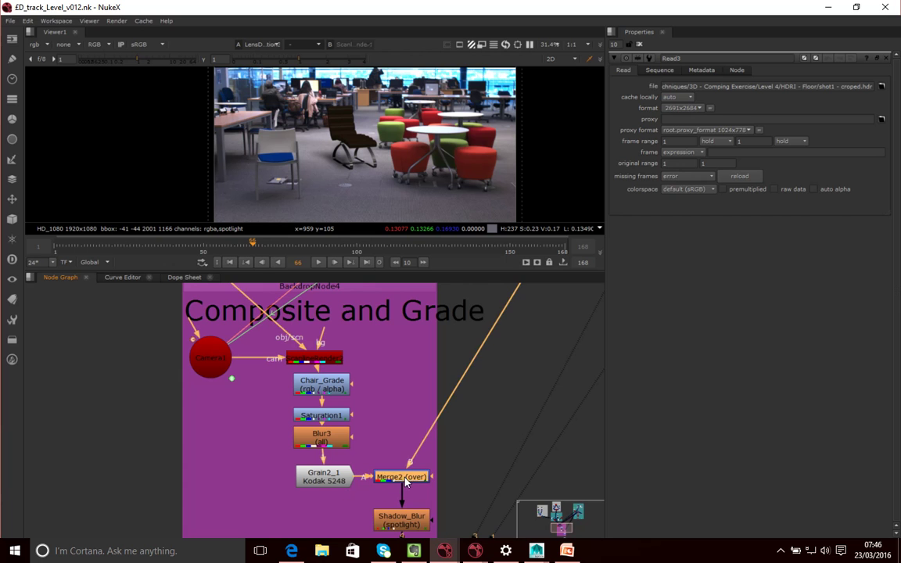
pyautogui.moveTo(414, 392); pyautogui.dragTo(359, 378, button='middle')
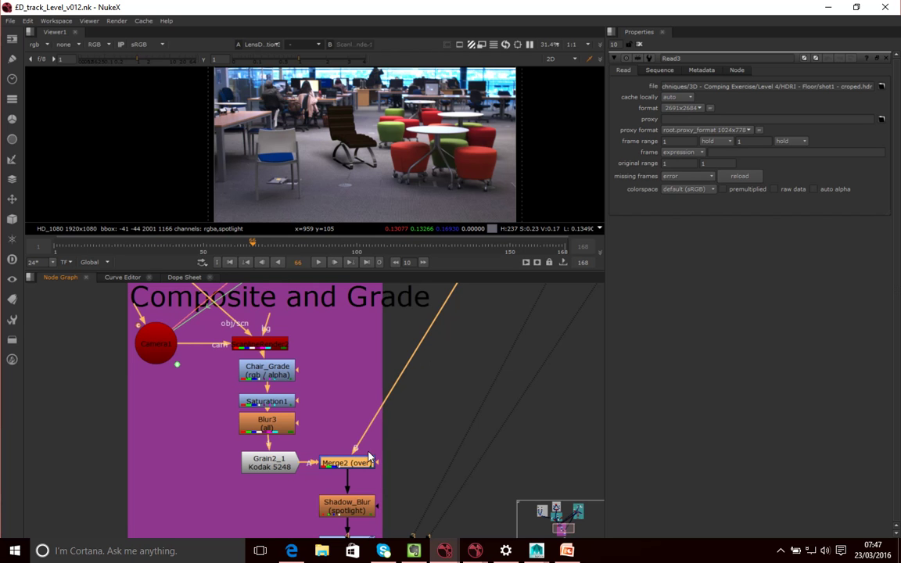
pyautogui.scroll(-3, 476, 331)
pyautogui.moveTo(477, 331); pyautogui.dragTo(422, 511, button='middle')
pyautogui.moveTo(466, 407); pyautogui.dragTo(419, 501, button='middle')
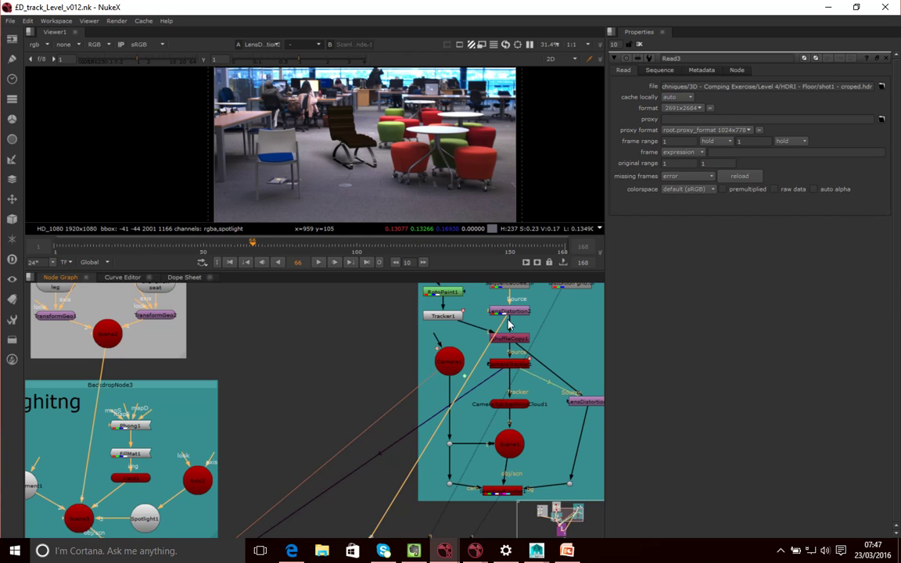
pyautogui.moveTo(424, 452); pyautogui.dragTo(457, 337, button='middle')
pyautogui.moveTo(394, 426); pyautogui.dragTo(396, 386, button='middle')
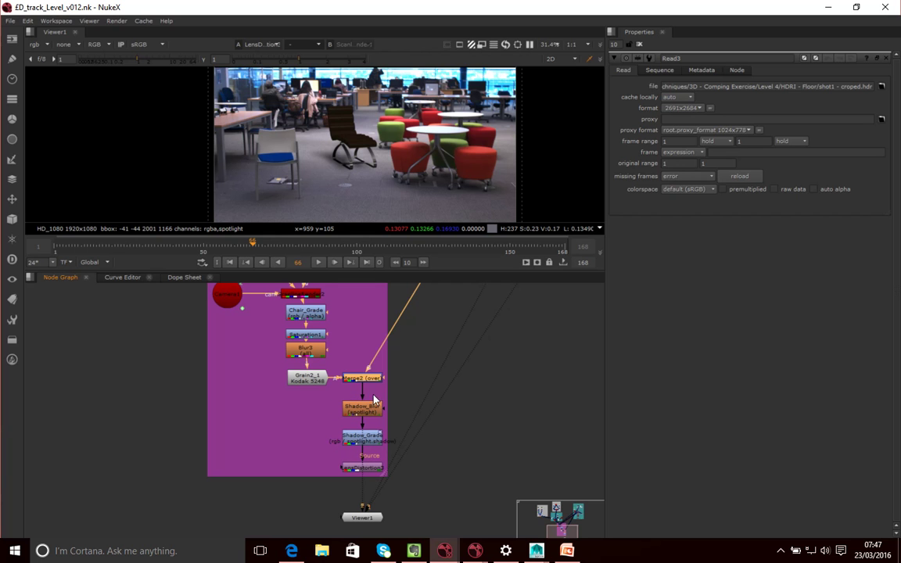
# - Follow the lit scene into the Composite and Grade group and show the properties of the Shadow_Grade node
pyautogui.moveTo(386, 403); pyautogui.dragTo(420, 443, button='middle')
pyautogui.moveTo(437, 459); pyautogui.dragTo(438, 461, button='middle')
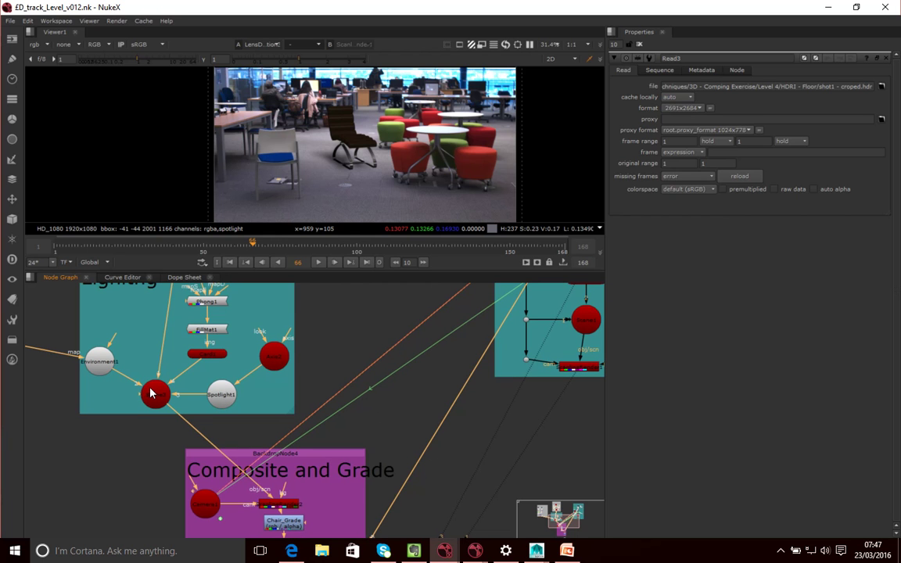
pyautogui.moveTo(397, 406); pyautogui.dragTo(414, 321, button='middle')
pyautogui.moveTo(402, 472); pyautogui.dragTo(416, 368, button='middle')
pyautogui.scroll(2, 362, 434)
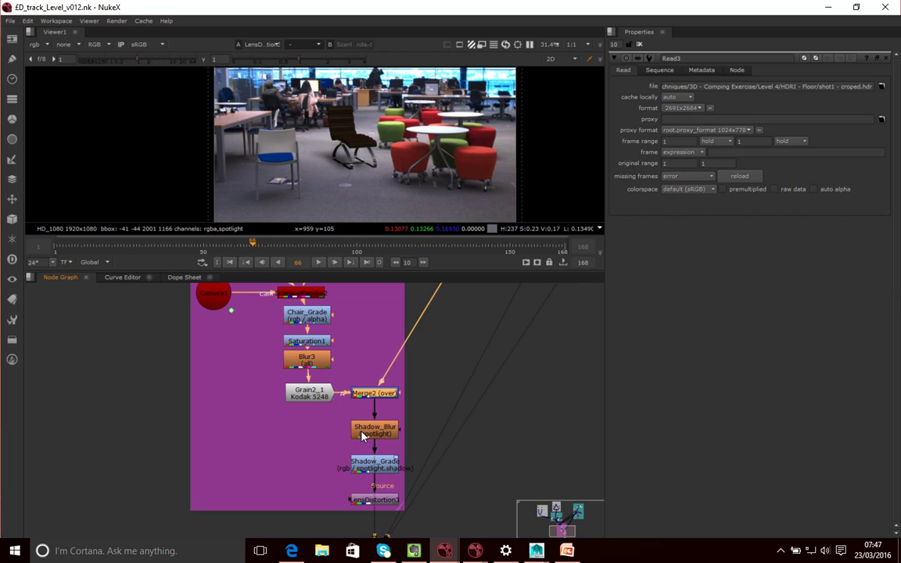
pyautogui.doubleClick(374, 463)
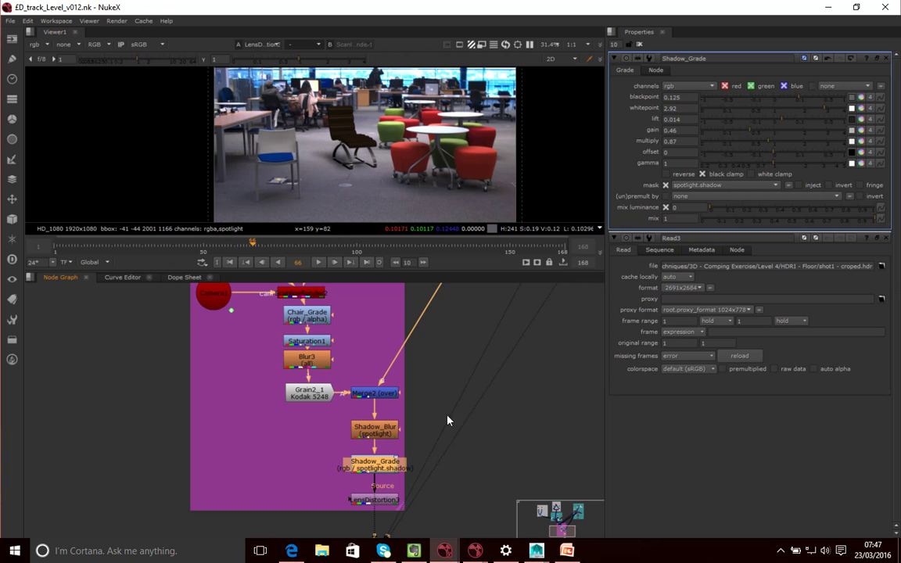
# - Trace the composite back to the Camera Track group, selecting the Read1 footage and the Read2 distortion grid
pyautogui.moveTo(510, 471); pyautogui.dragTo(490, 418, button='middle')
pyautogui.scroll(-3, 490, 418)
pyautogui.moveTo(431, 364); pyautogui.dragTo(393, 466, button='middle')
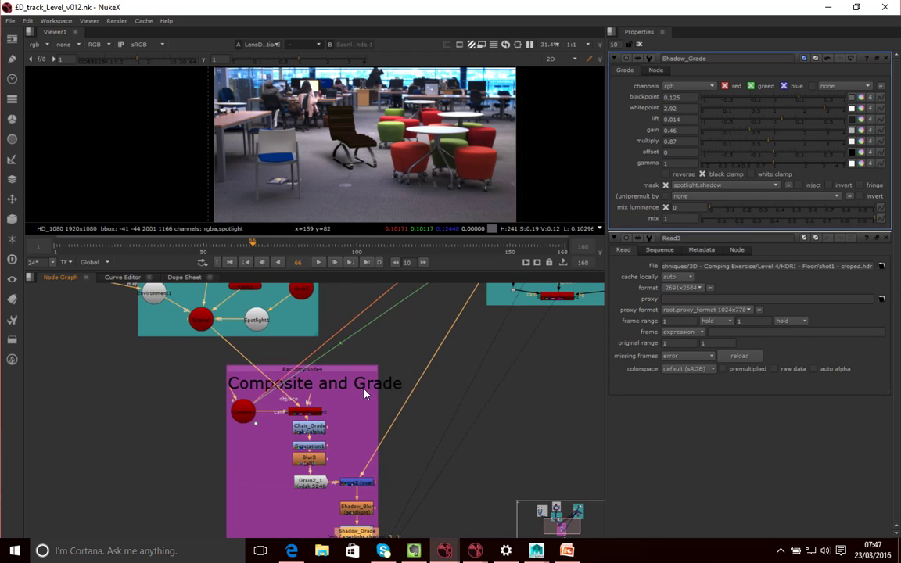
pyautogui.moveTo(553, 360); pyautogui.dragTo(441, 312, button='middle')
pyautogui.moveTo(493, 426); pyautogui.dragTo(444, 326, button='middle')
pyautogui.moveTo(468, 417)
pyautogui.mouseDown(button='middle')
pyautogui.moveTo(436, 326)
pyautogui.moveTo(465, 364)
pyautogui.moveTo(458, 424)
pyautogui.mouseUp(button='middle')
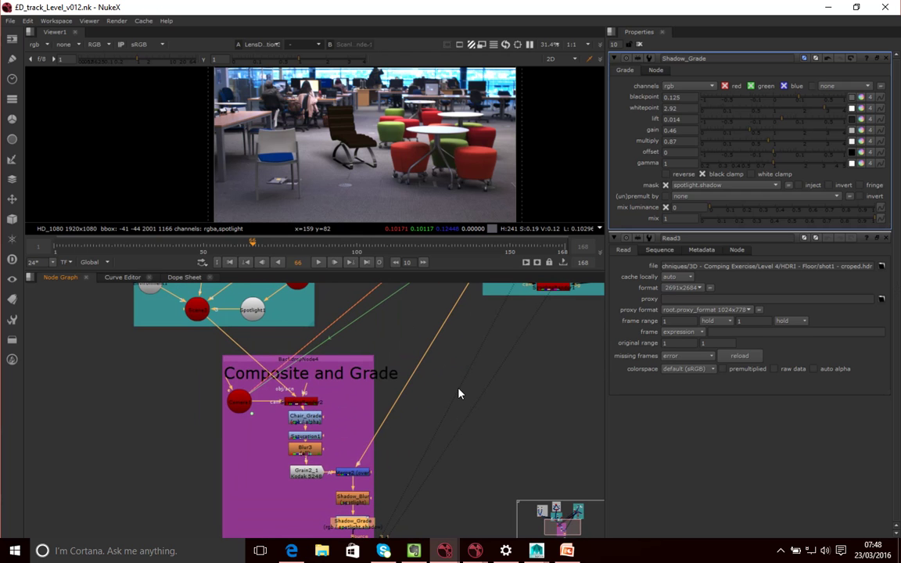
pyautogui.moveTo(454, 394)
pyautogui.mouseDown(button='middle')
pyautogui.moveTo(463, 360)
pyautogui.moveTo(434, 464)
pyautogui.mouseUp(button='middle')
pyautogui.moveTo(442, 370); pyautogui.dragTo(396, 462, button='middle')
pyautogui.moveTo(418, 405); pyautogui.dragTo(390, 417, button='middle')
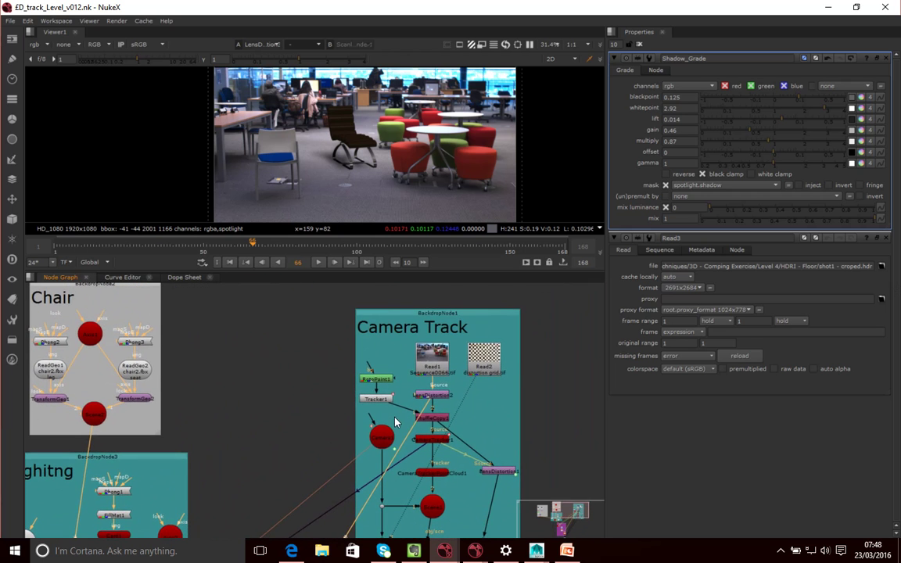
pyautogui.click(436, 364)
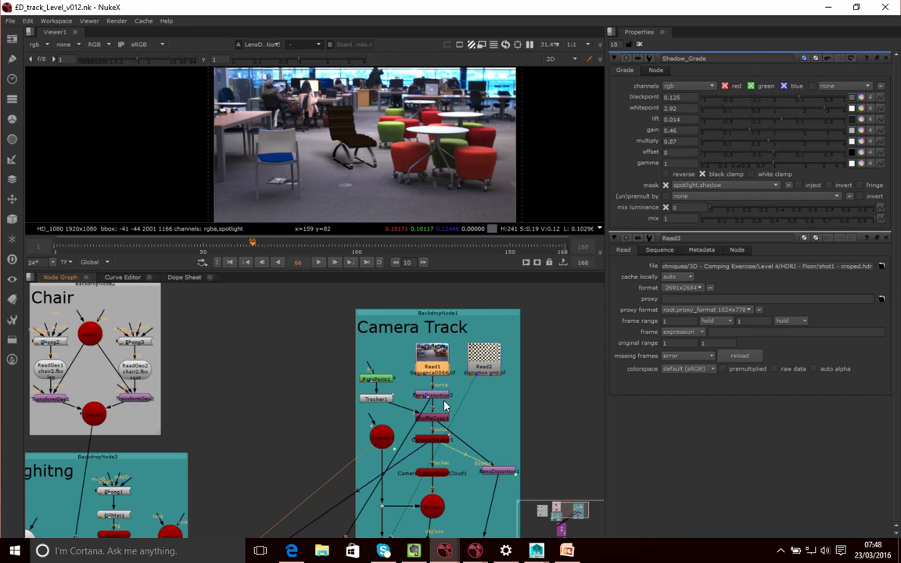
pyautogui.click(483, 364)
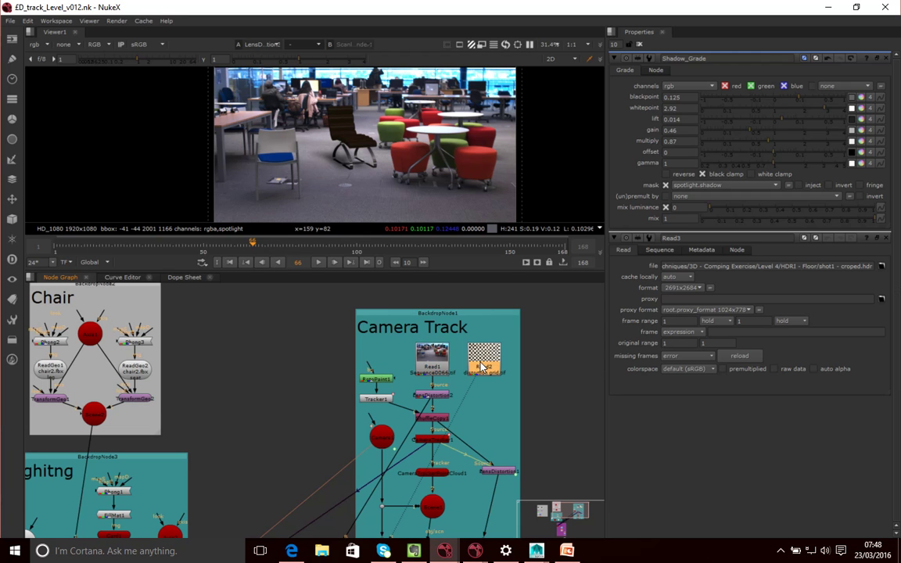
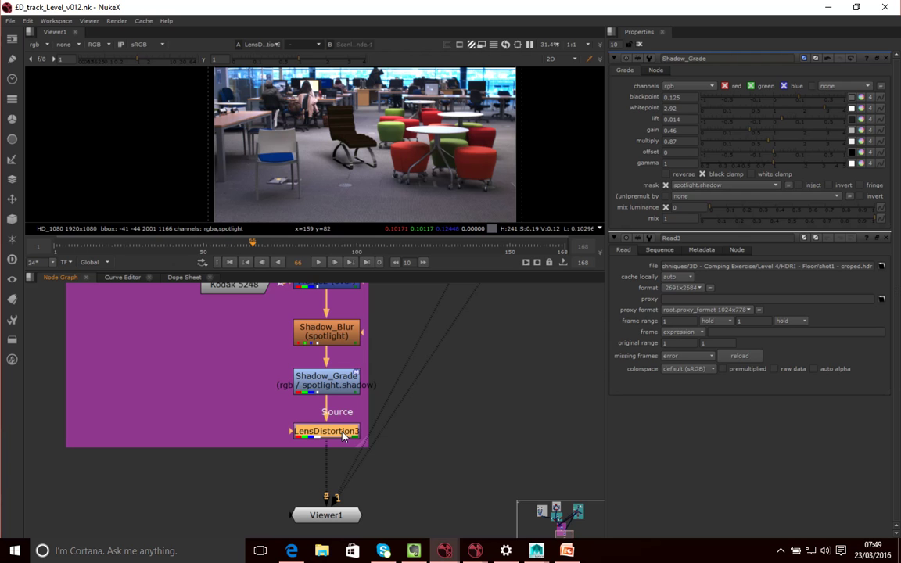
# - Close the Shadow_Grade and Read3 properties and show those of LensDistortion2 in the Camera Track group
pyautogui.scroll(-3, 469, 353)
pyautogui.moveTo(493, 358); pyautogui.dragTo(404, 532, button='middle')
pyautogui.moveTo(497, 302); pyautogui.dragTo(457, 460, button='middle')
pyautogui.moveTo(484, 367); pyautogui.dragTo(459, 471, button='middle')
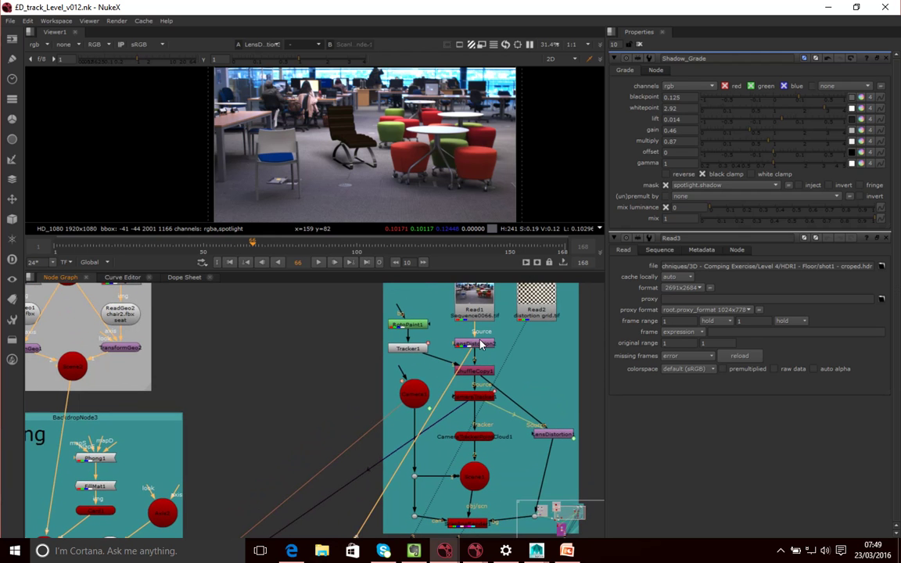
pyautogui.moveTo(504, 369); pyautogui.dragTo(494, 365, button='middle')
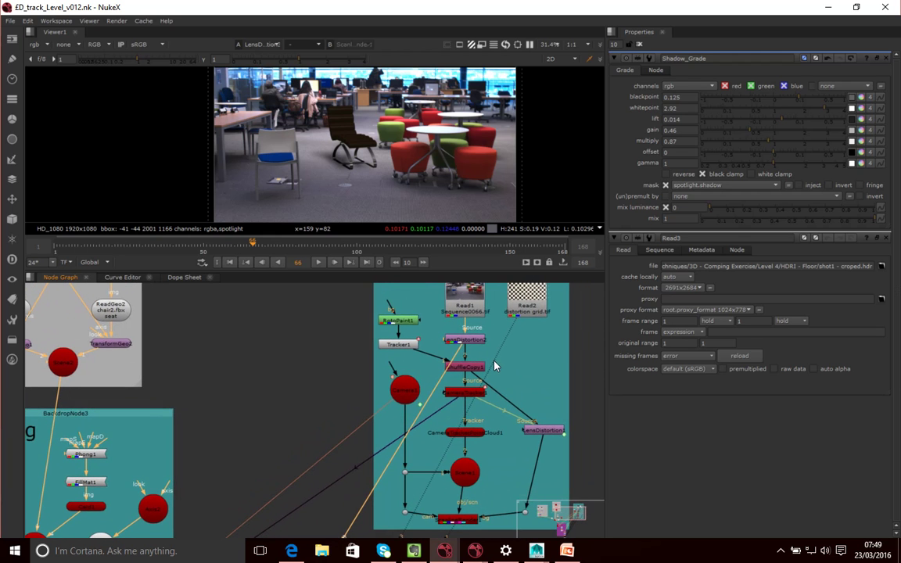
pyautogui.click(885, 238)
pyautogui.click(885, 58)
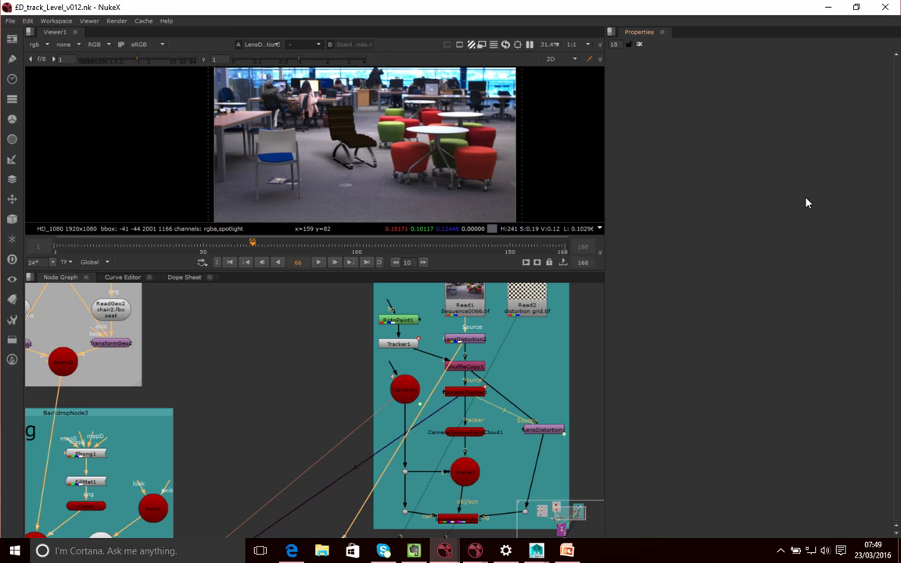
pyautogui.click(468, 341)
pyautogui.doubleClick(467, 341)
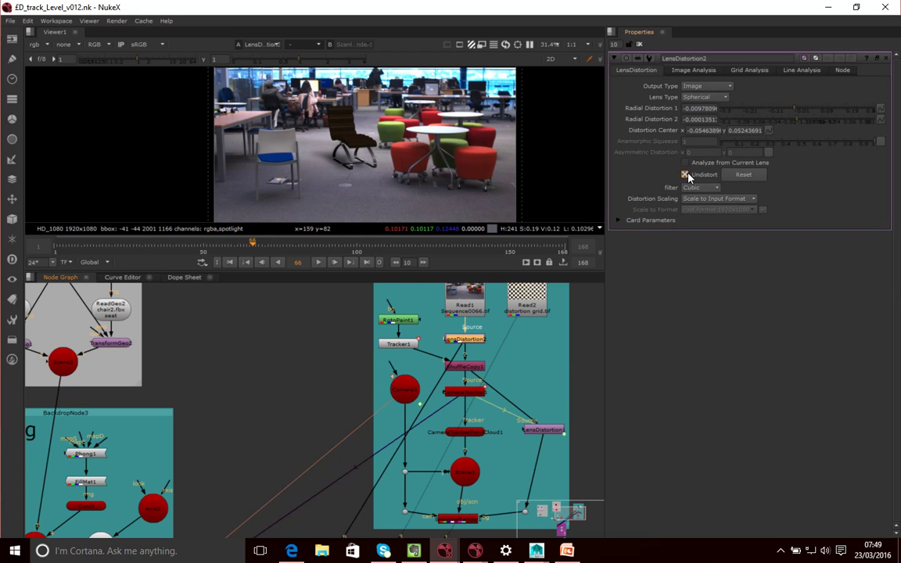
# - Show the properties of LensDistortion3 at the end of the Composite and Grade group alongside those of LensDistortion2
pyautogui.moveTo(279, 475); pyautogui.dragTo(338, 335, button='middle')
pyautogui.moveTo(344, 451); pyautogui.dragTo(362, 312, button='middle')
pyautogui.moveTo(329, 520); pyautogui.dragTo(339, 398, button='middle')
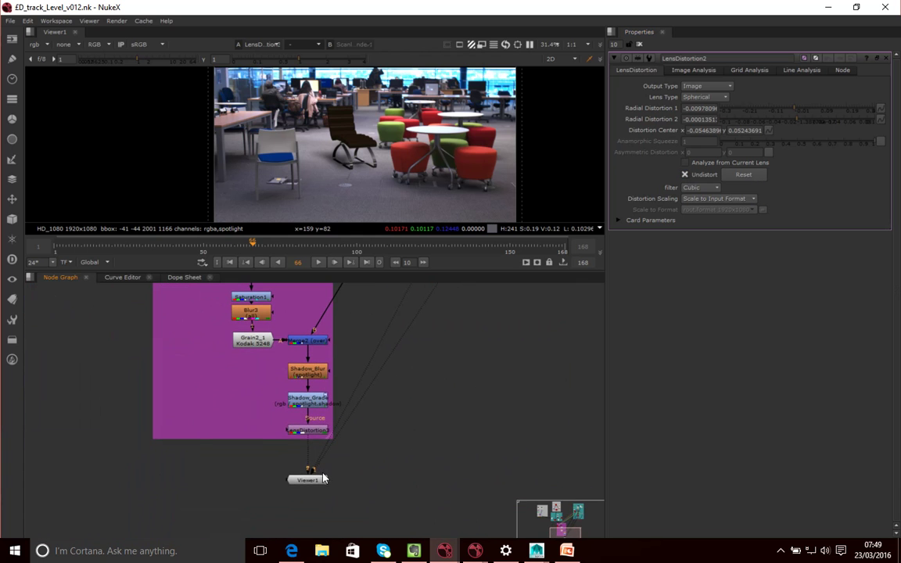
pyautogui.doubleClick(309, 433)
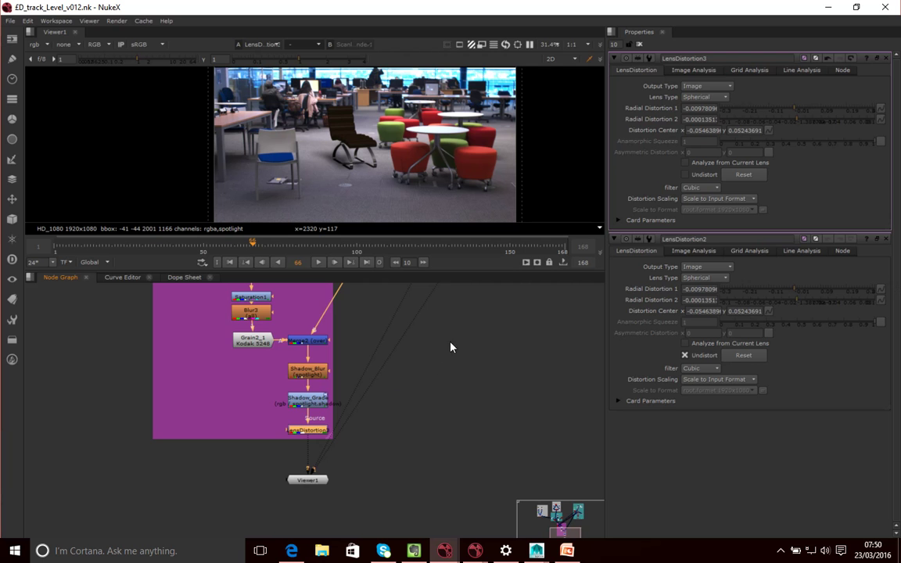
# - Examine the path from the undistorted footage at LensDistortion2 through the composite to LensDistortion3
pyautogui.scroll(-3, 460, 336)
pyautogui.moveTo(470, 326); pyautogui.dragTo(418, 509, button='middle')
pyautogui.moveTo(478, 342); pyautogui.dragTo(518, 380, button='middle')
pyautogui.scroll(3, 518, 372)
pyautogui.moveTo(526, 325); pyautogui.dragTo(489, 375, button='middle')
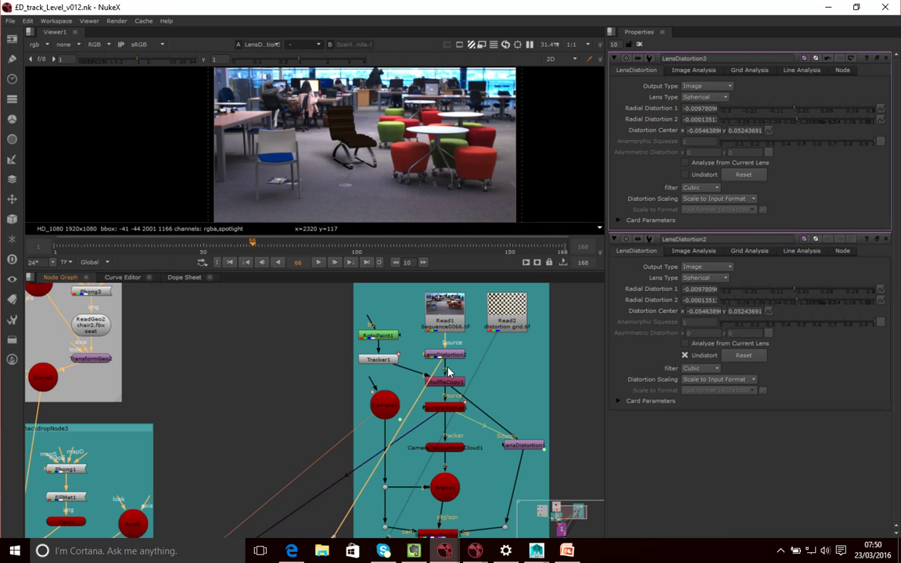
pyautogui.moveTo(464, 428)
pyautogui.mouseDown(button='middle')
pyautogui.moveTo(457, 404)
pyautogui.moveTo(458, 412)
pyautogui.mouseUp(button='middle')
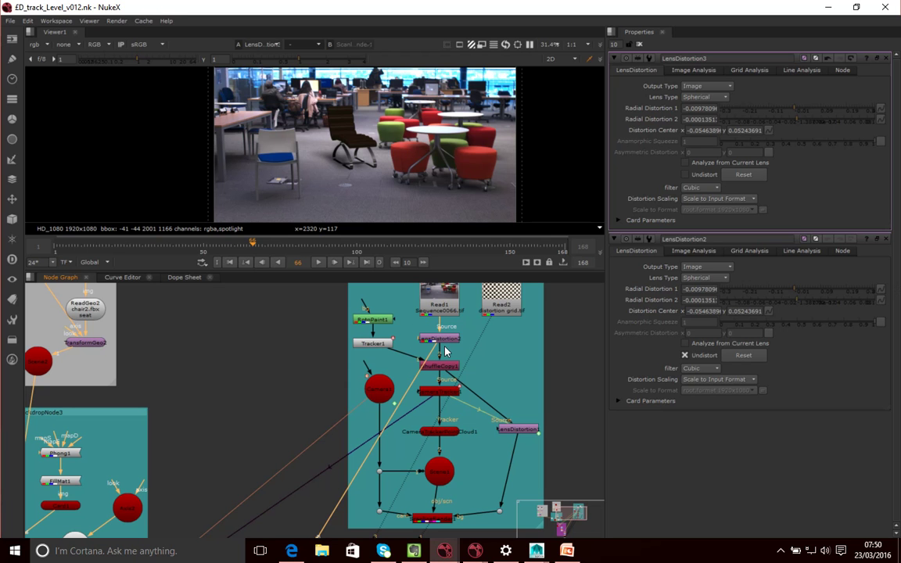
pyautogui.moveTo(413, 434); pyautogui.dragTo(454, 321, button='middle')
pyautogui.moveTo(377, 433); pyautogui.dragTo(430, 304, button='middle')
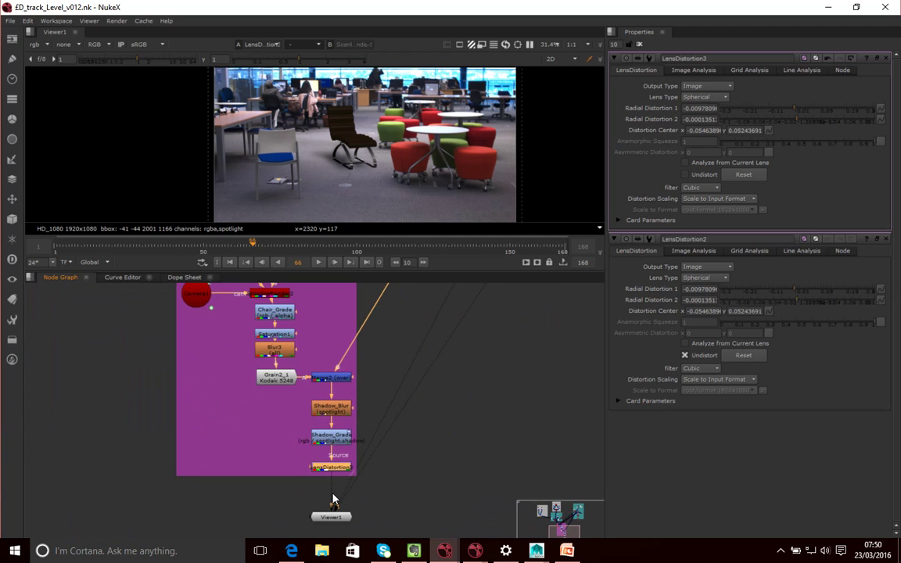
pyautogui.moveTo(407, 376); pyautogui.dragTo(369, 436, button='middle')
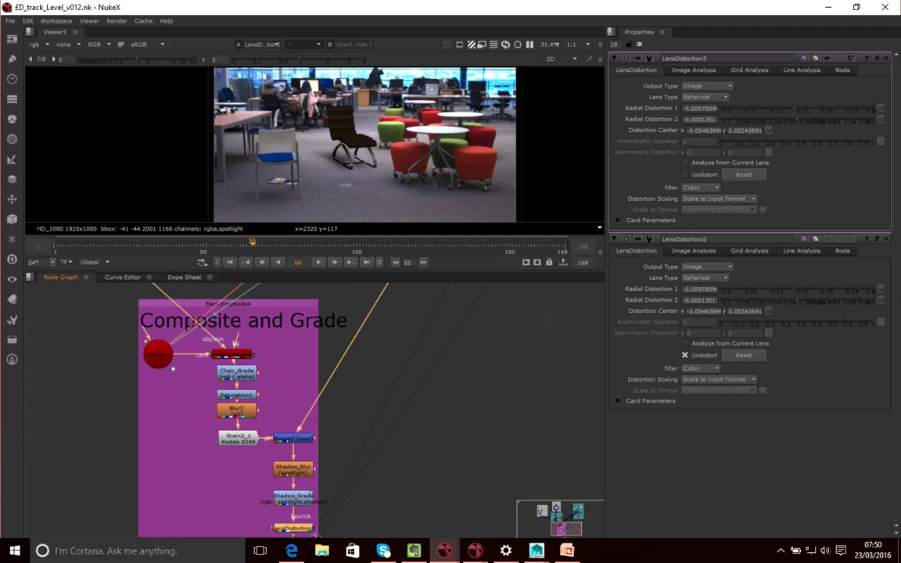
# - Switch to PowerPoint, present the Lens Distortion – Workflows slide full screen, and return to the Nuke script
pyautogui.moveTo(900, 156); pyautogui.dragTo(317, 152)
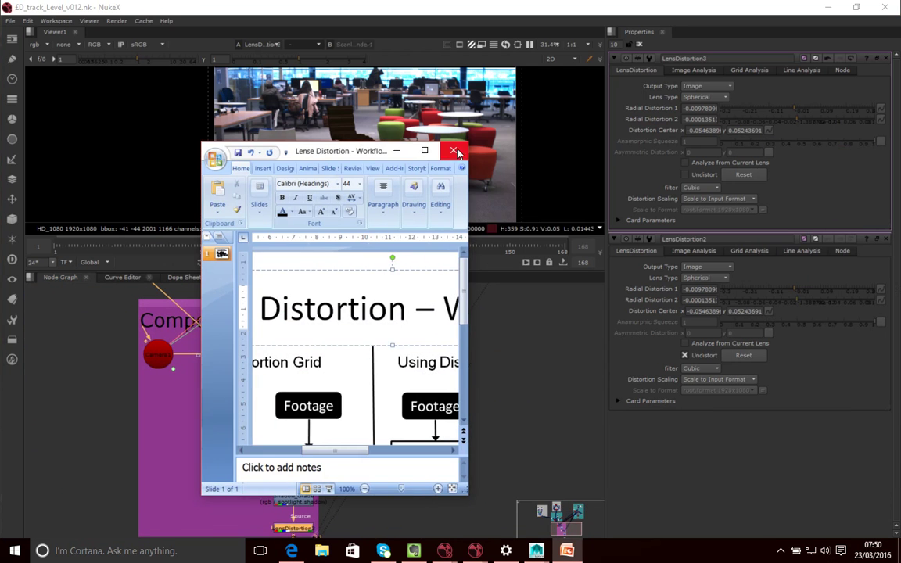
pyautogui.click(423, 154)
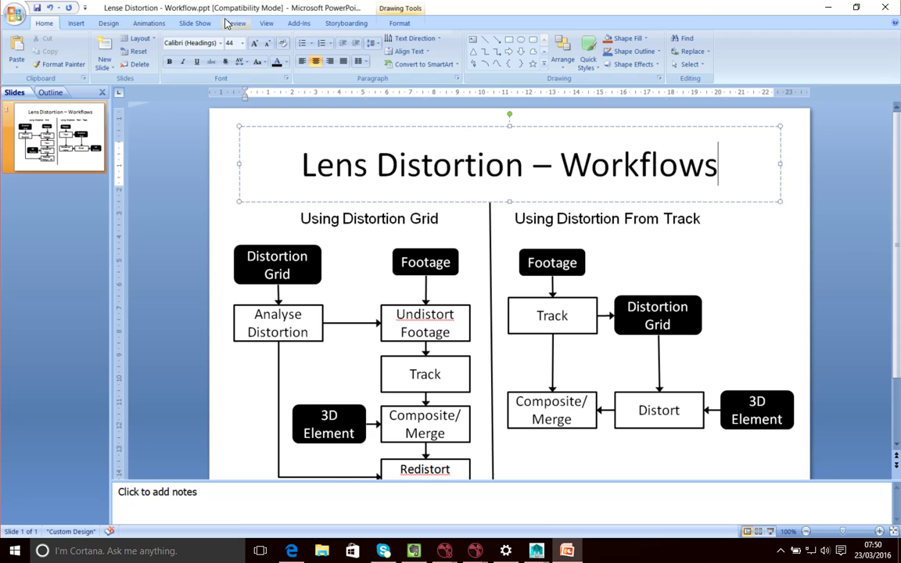
pyautogui.click(194, 23)
pyautogui.click(19, 48)
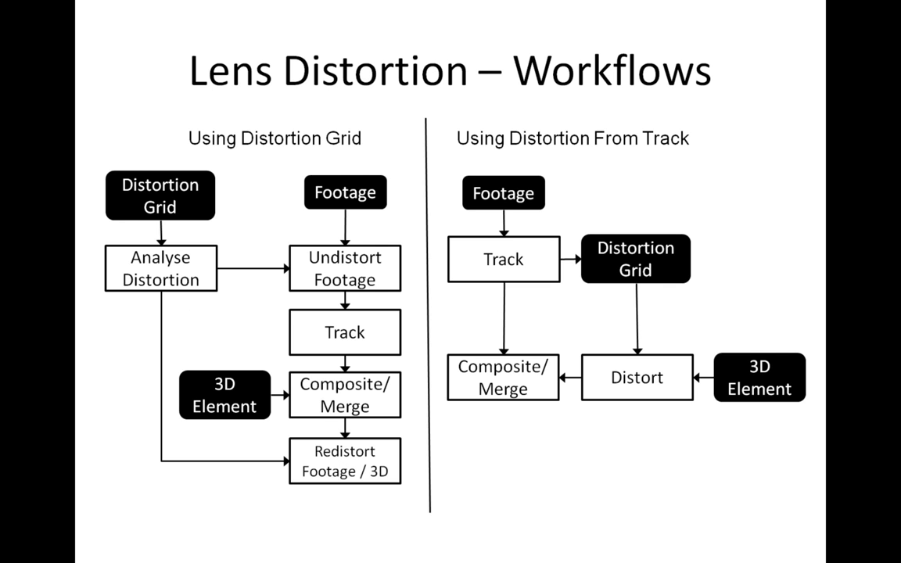
pyautogui.press('Escape')
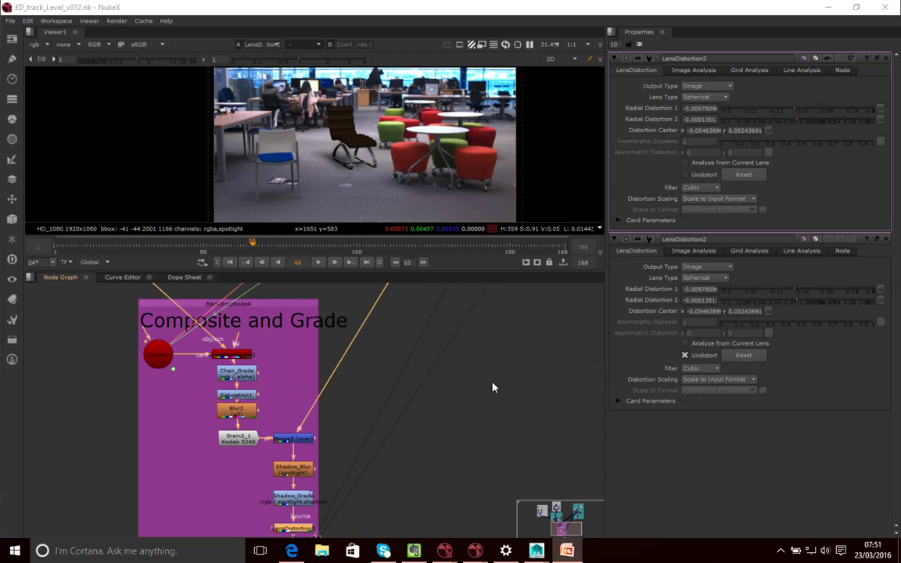
# - Show the properties of CameraTracker1 in the Camera Track group and inspect its Lens Distortion options
pyautogui.moveTo(509, 362); pyautogui.dragTo(294, 421, button='middle')
pyautogui.moveTo(480, 339)
pyautogui.mouseDown(button='middle')
pyautogui.moveTo(510, 473)
pyautogui.moveTo(513, 459)
pyautogui.mouseUp(button='middle')
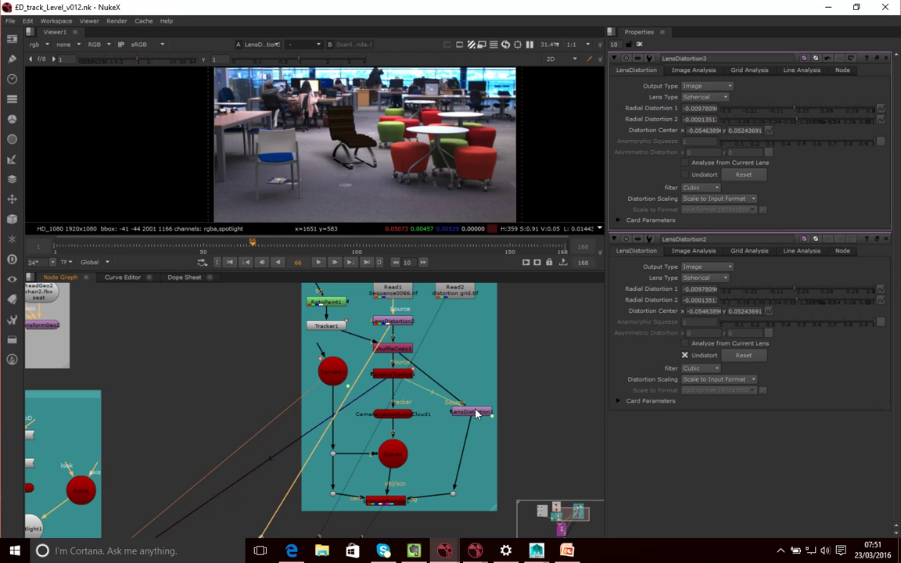
pyautogui.click(393, 375)
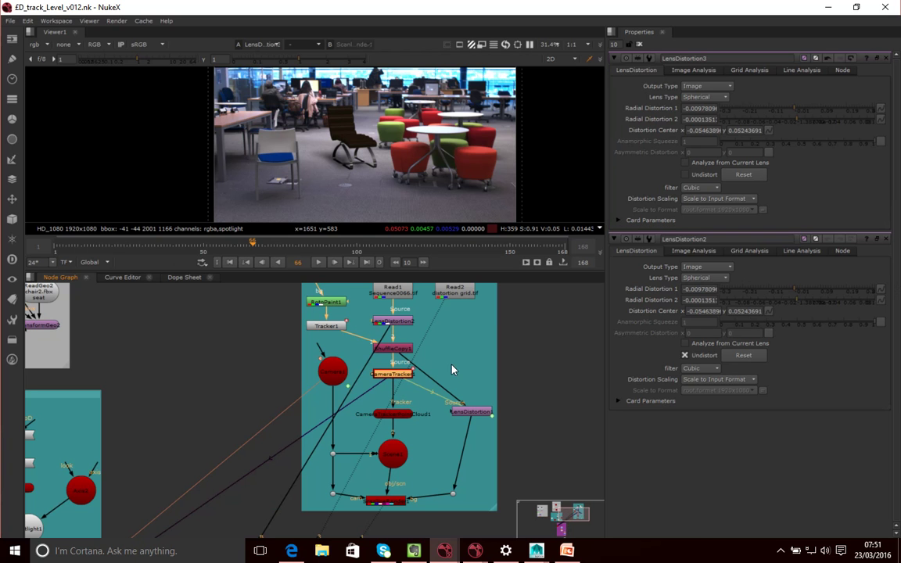
pyautogui.doubleClick(395, 375)
pyautogui.click(397, 376)
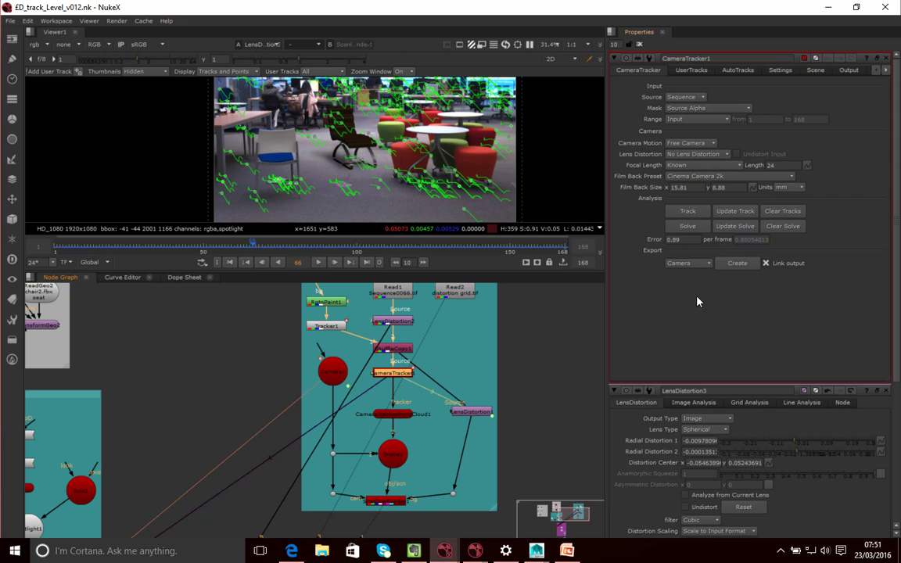
pyautogui.click(688, 155)
pyautogui.click(789, 138)
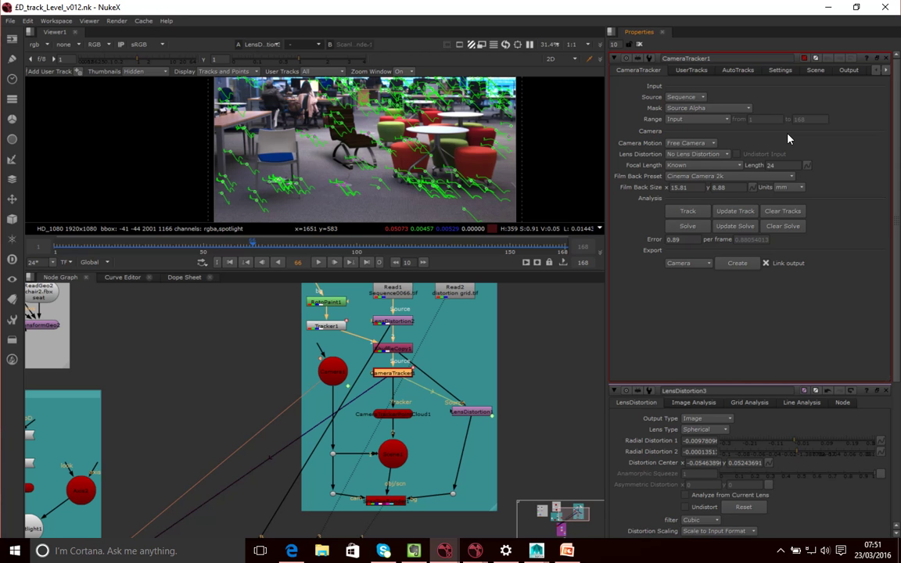
# - Deselect the nodes and trace the Camera Track group from the Read1 footage and Read2 distortion grid through LensDistortion2 to the camera tracker
pyautogui.click(463, 425)
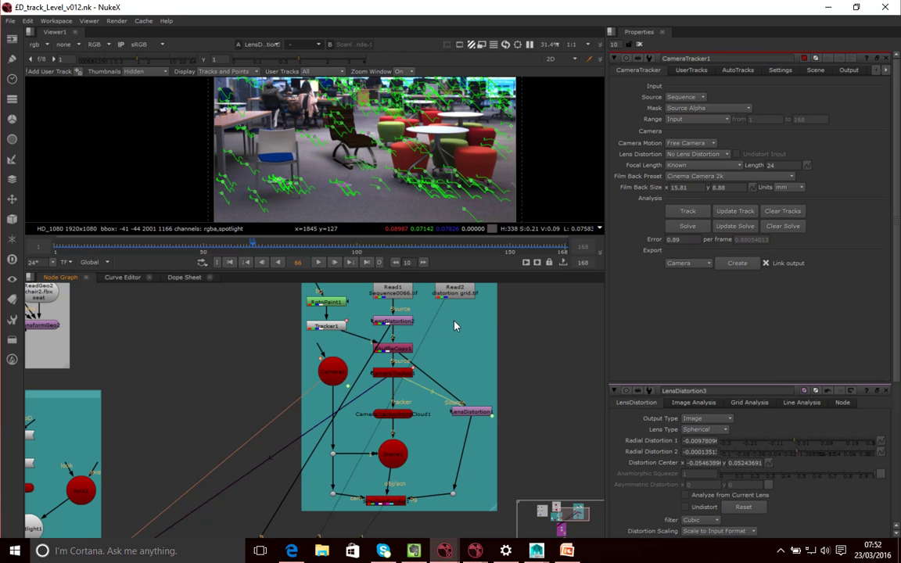
pyautogui.moveTo(475, 322); pyautogui.dragTo(435, 402, button='middle')
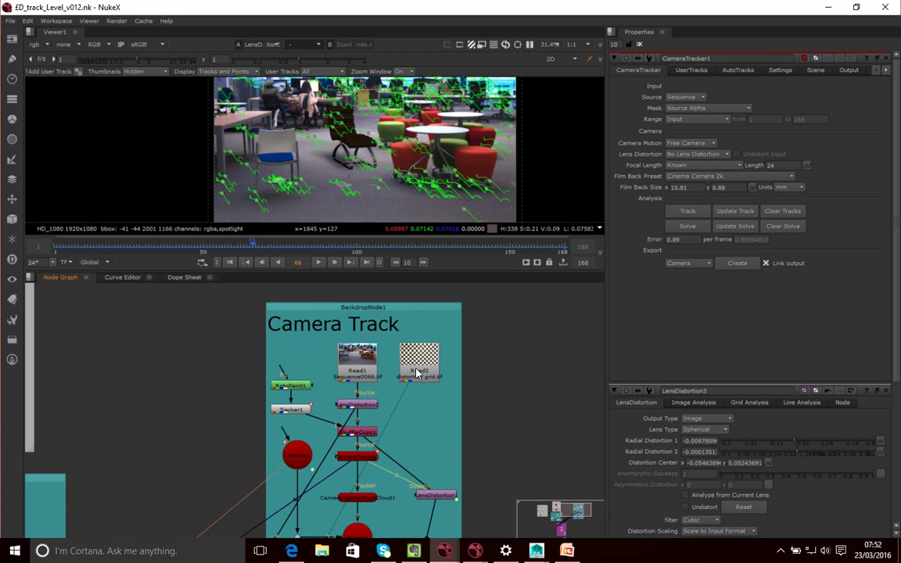
pyautogui.moveTo(430, 446); pyautogui.dragTo(433, 398, button='middle')
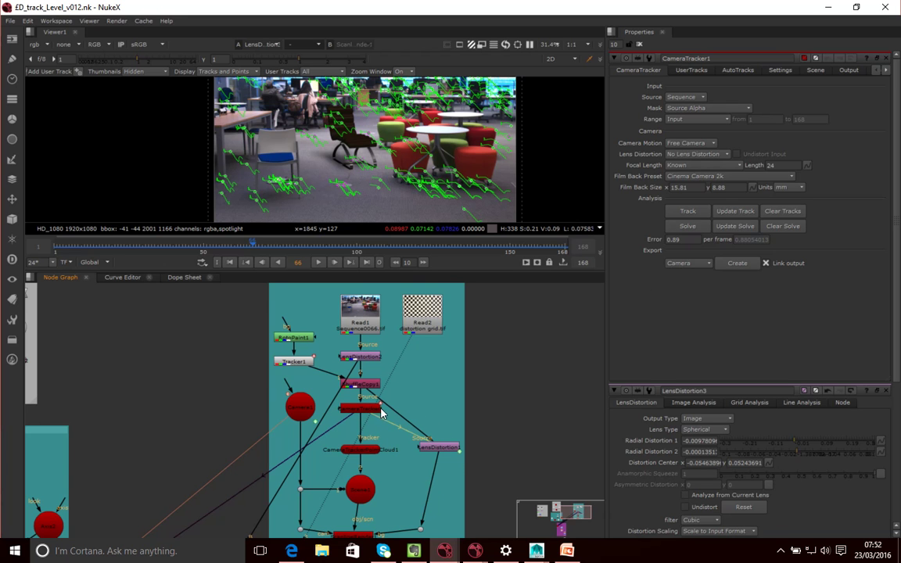
pyautogui.moveTo(445, 476); pyautogui.dragTo(459, 453, button='middle')
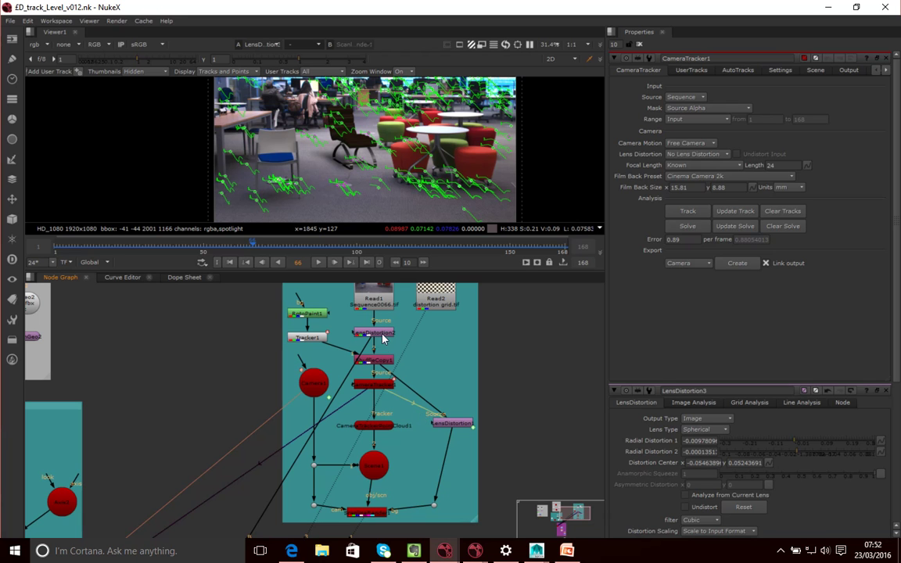
pyautogui.moveTo(375, 404); pyautogui.dragTo(385, 426, button='middle')
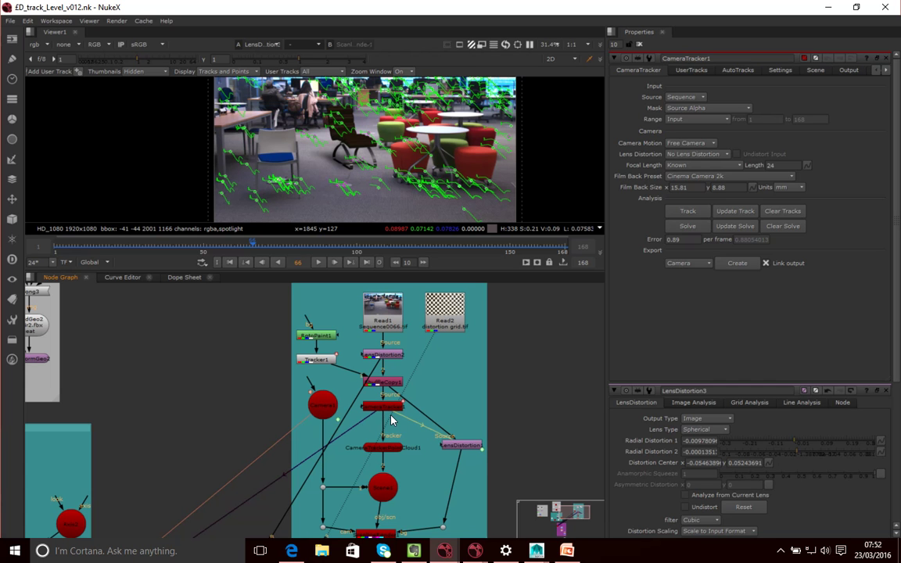
# - Switch back to PowerPoint and present the current workflows slide full screen to compare the grid-based and track-based methods
pyautogui.moveTo(900, 141); pyautogui.dragTo(498, 153)
pyautogui.click(536, 142)
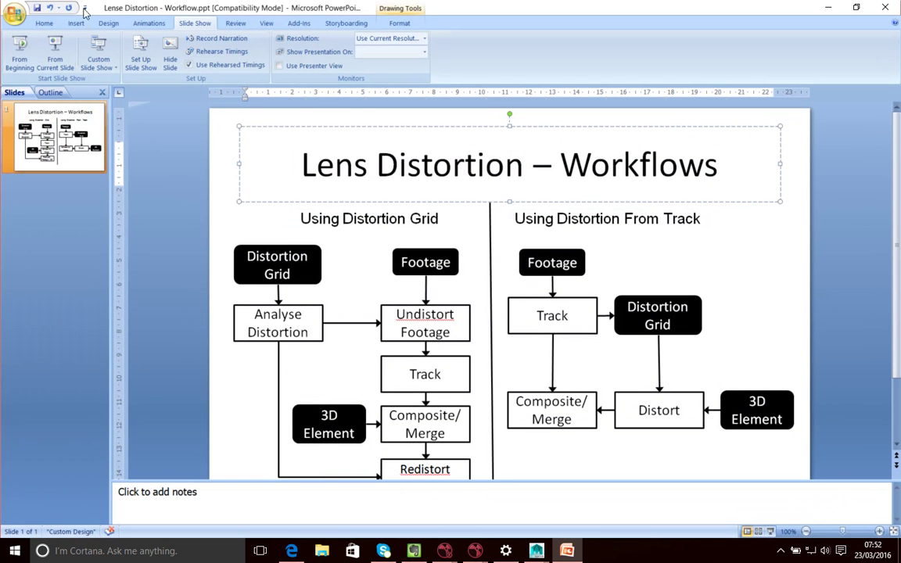
pyautogui.click(56, 48)
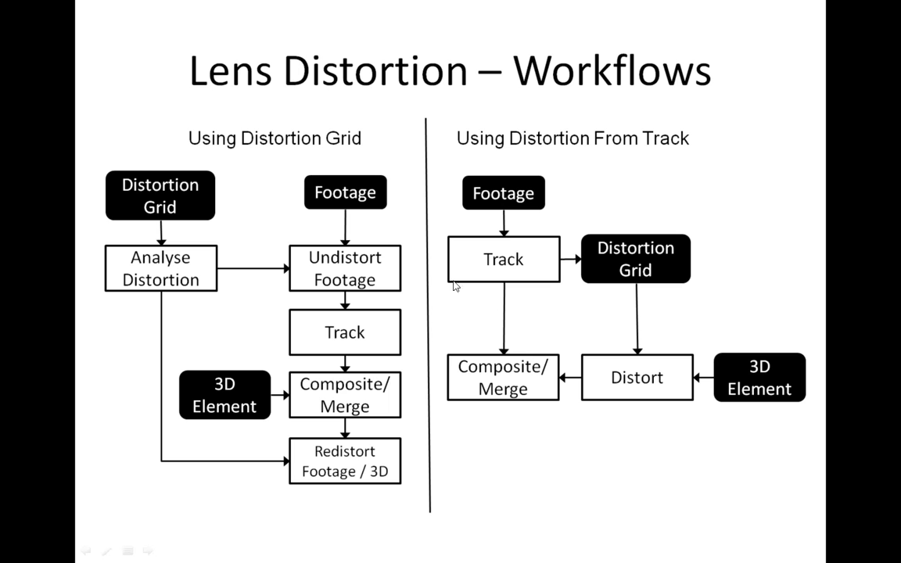